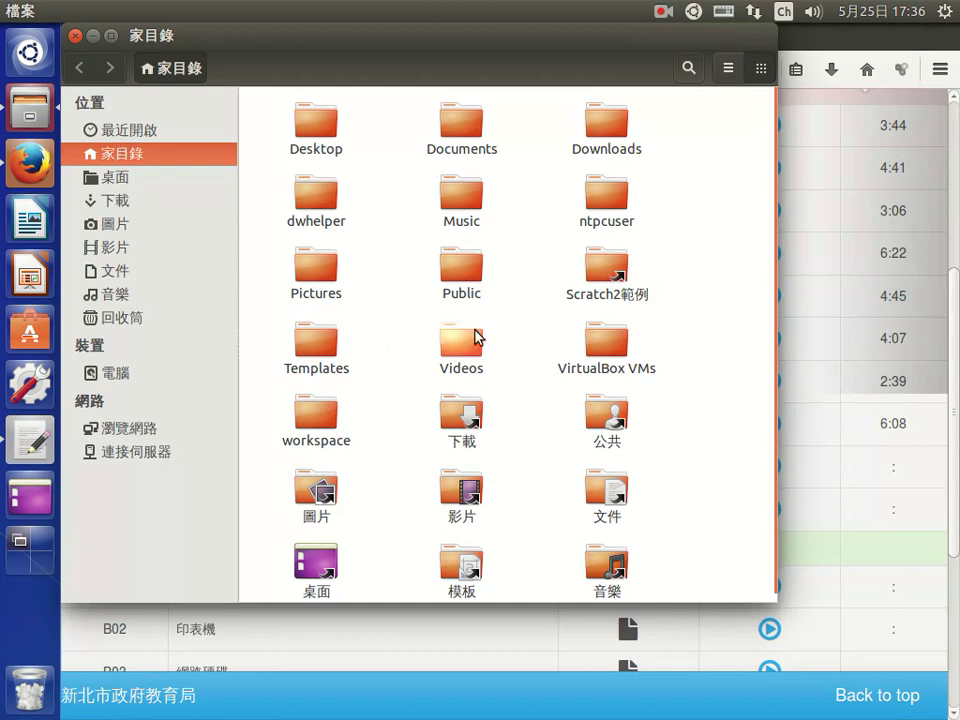
Look over the folders in the home directory and open the 桌布 wallpaper folder inside 圖片 (Pictures)
scroll(461, 339, "down", 1)
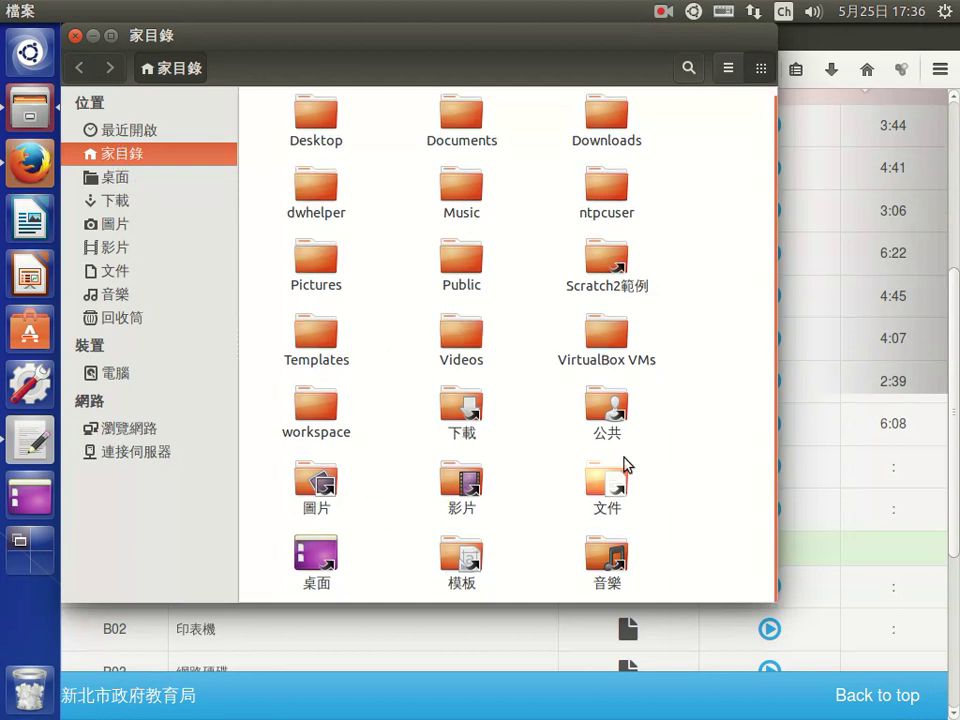
scroll(530, 460, "up", 1)
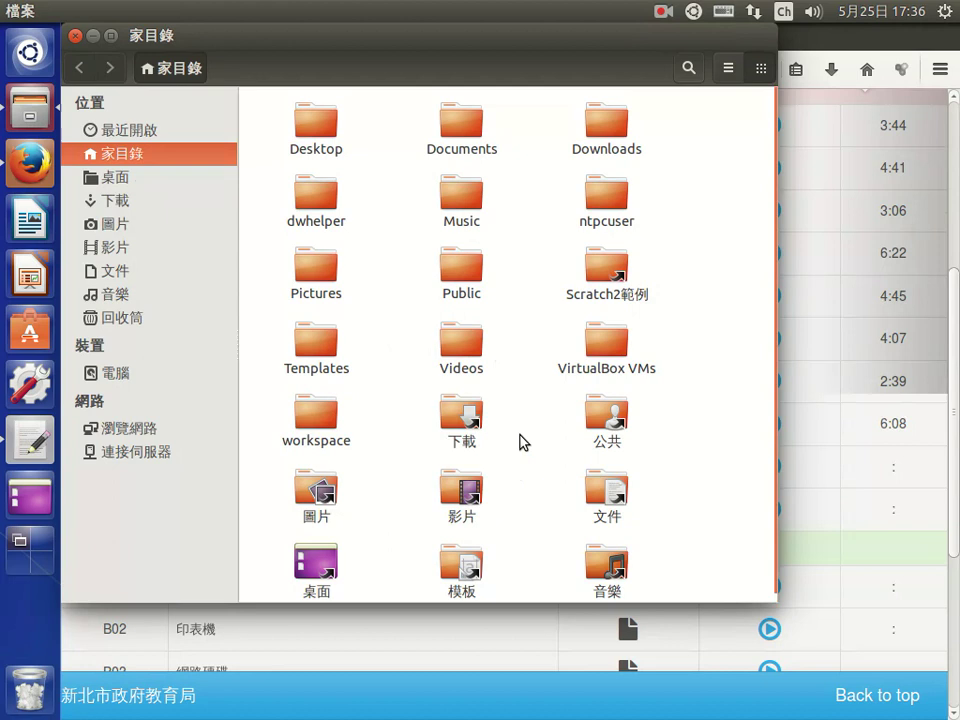
left_click(313, 143)
left_click(449, 144)
left_click(604, 146)
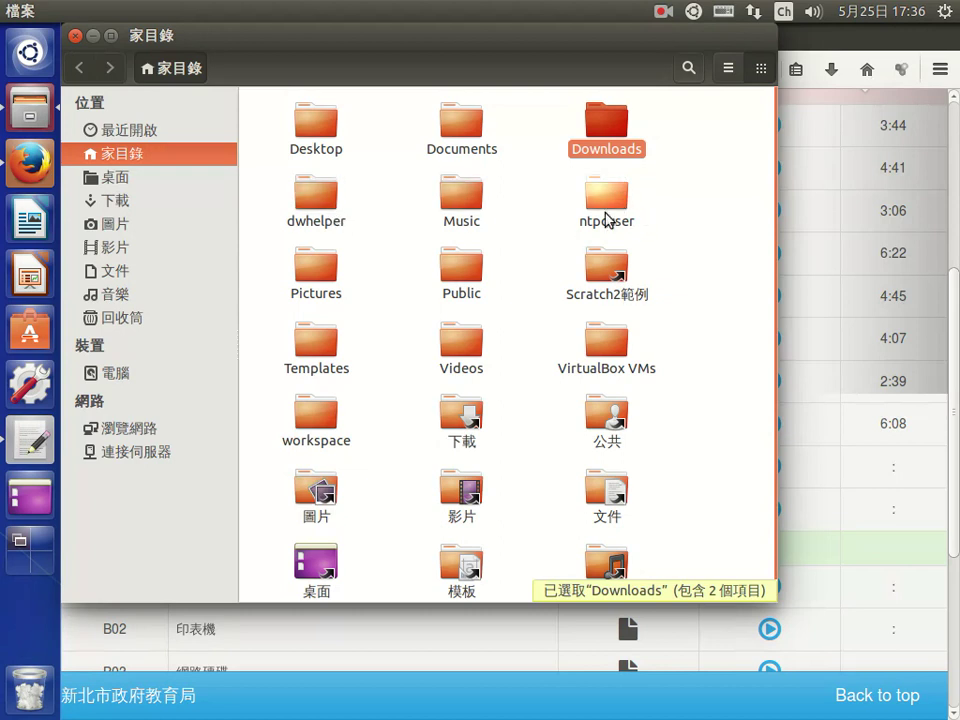
left_click(322, 272)
double_click(326, 500)
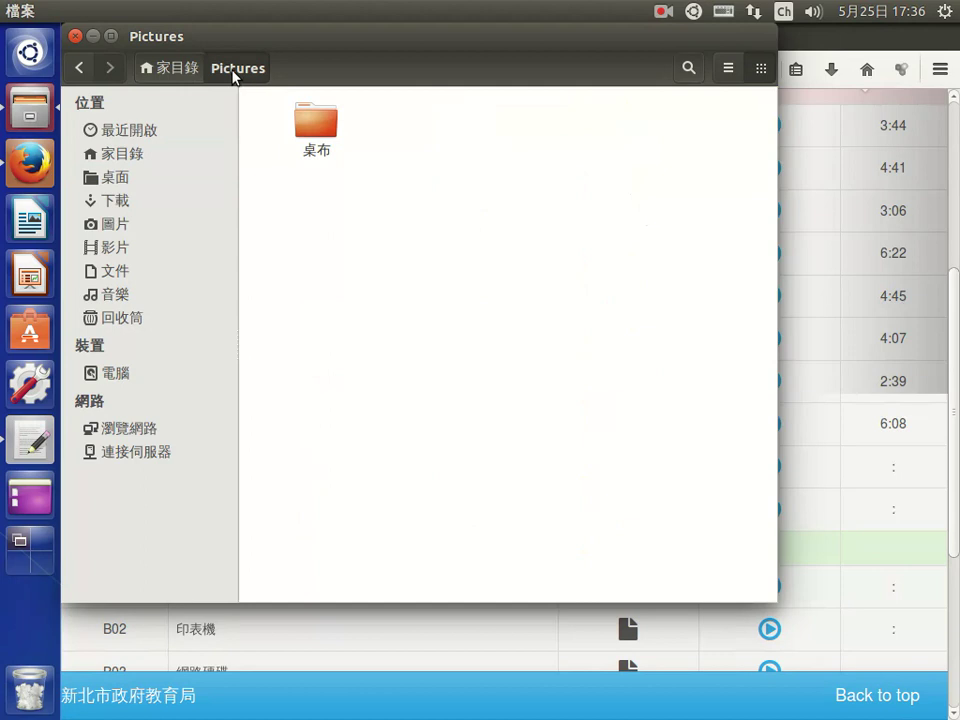
double_click(318, 124)
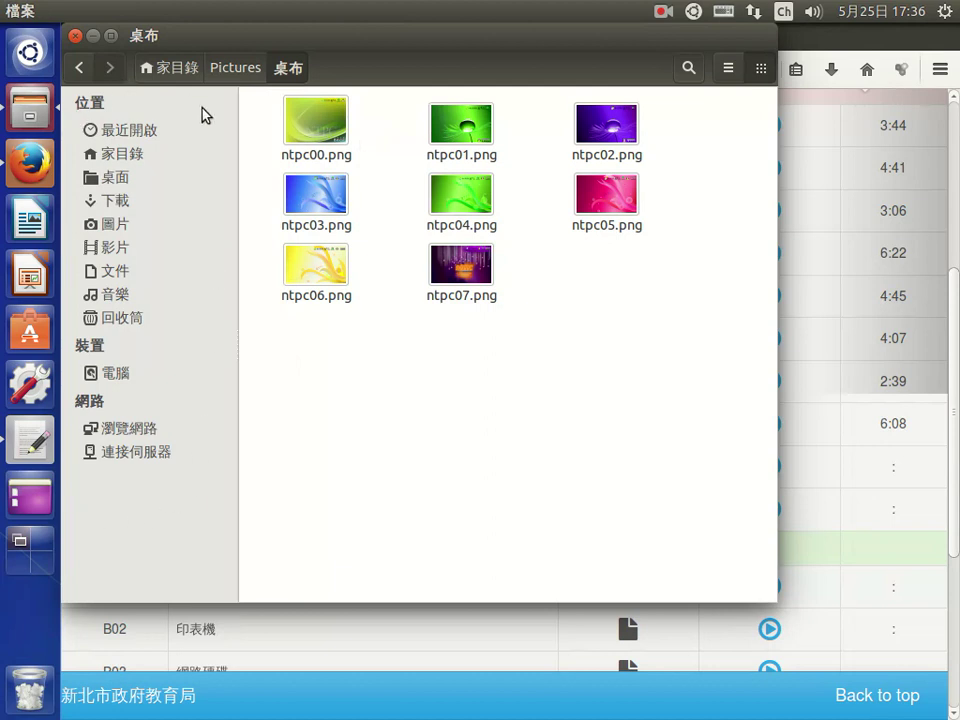
View the recently used files, home directory, desktop and downloads (下載) locations one after another
left_click(134, 135)
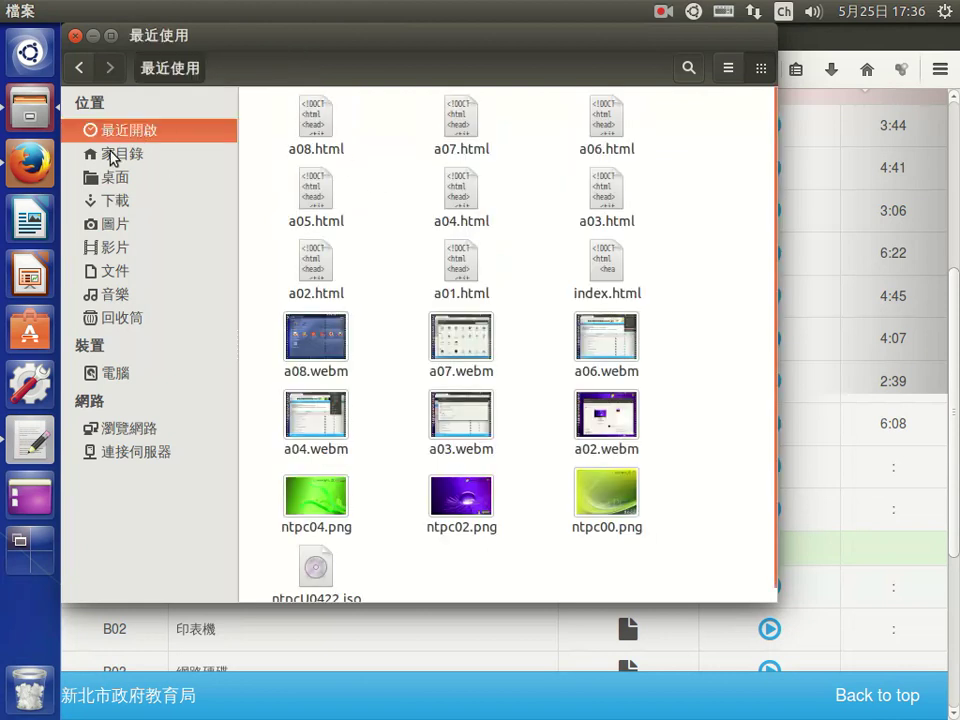
left_click(112, 156)
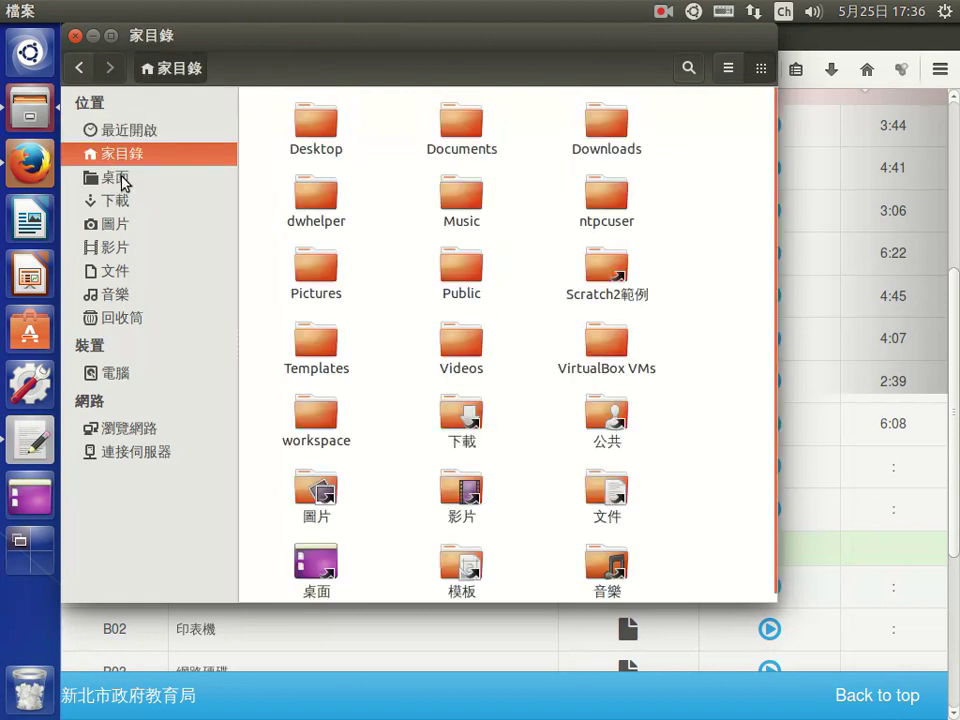
left_click(122, 179)
left_click(120, 202)
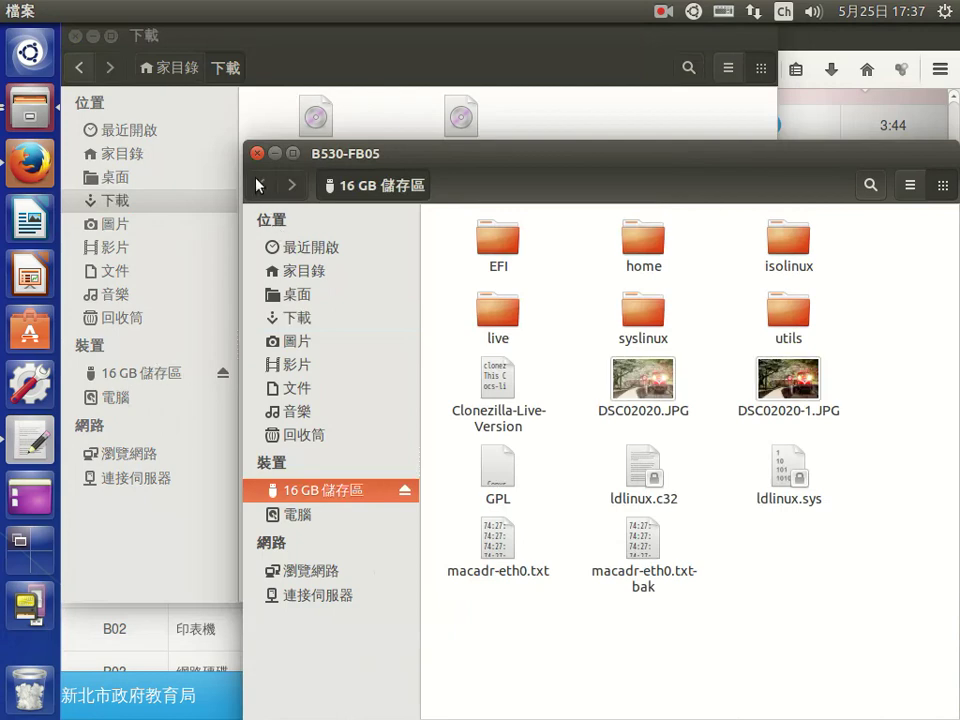
Close the USB drive's file window and eject the 16 GB storage volume (16 GB 儲存區)
left_click(257, 153)
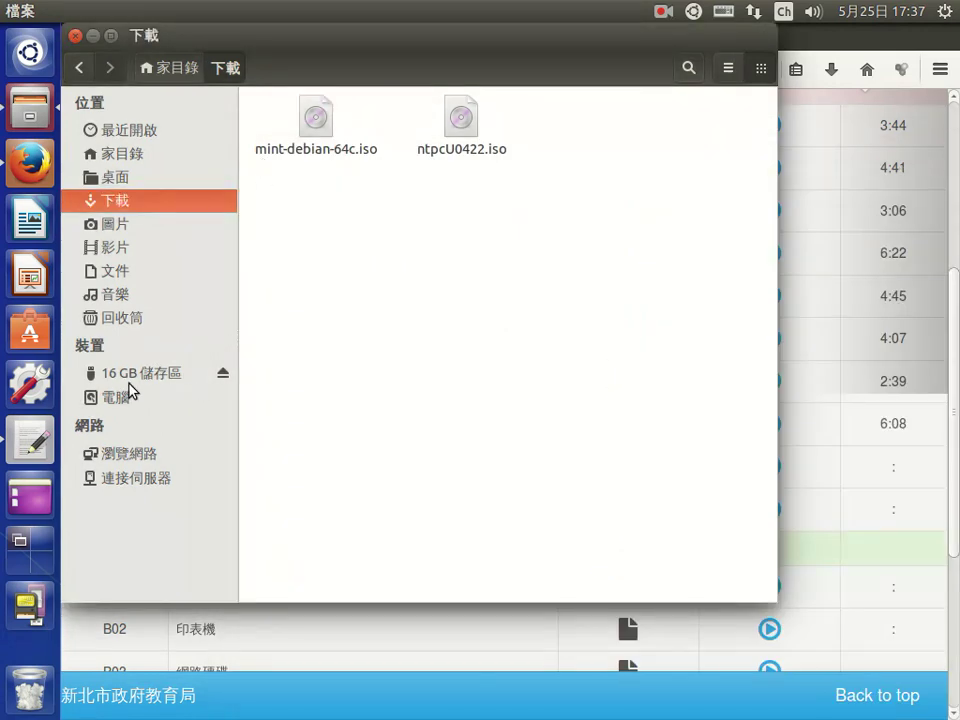
left_click(224, 377)
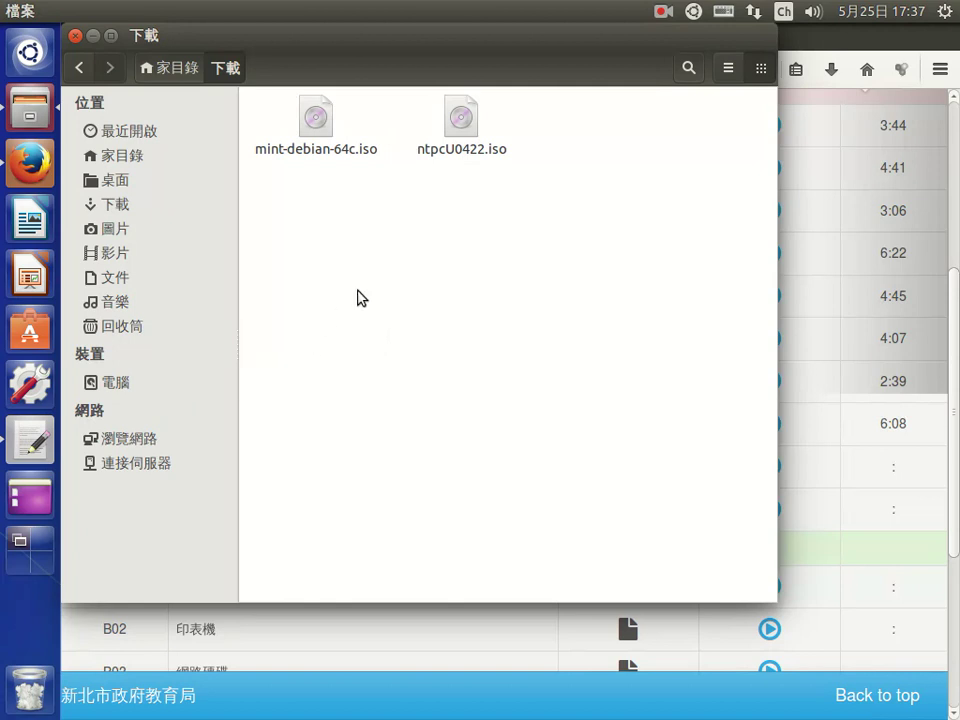
Return to the home directory and view the options for creating a new folder or document there, without creating anything
left_click(165, 68)
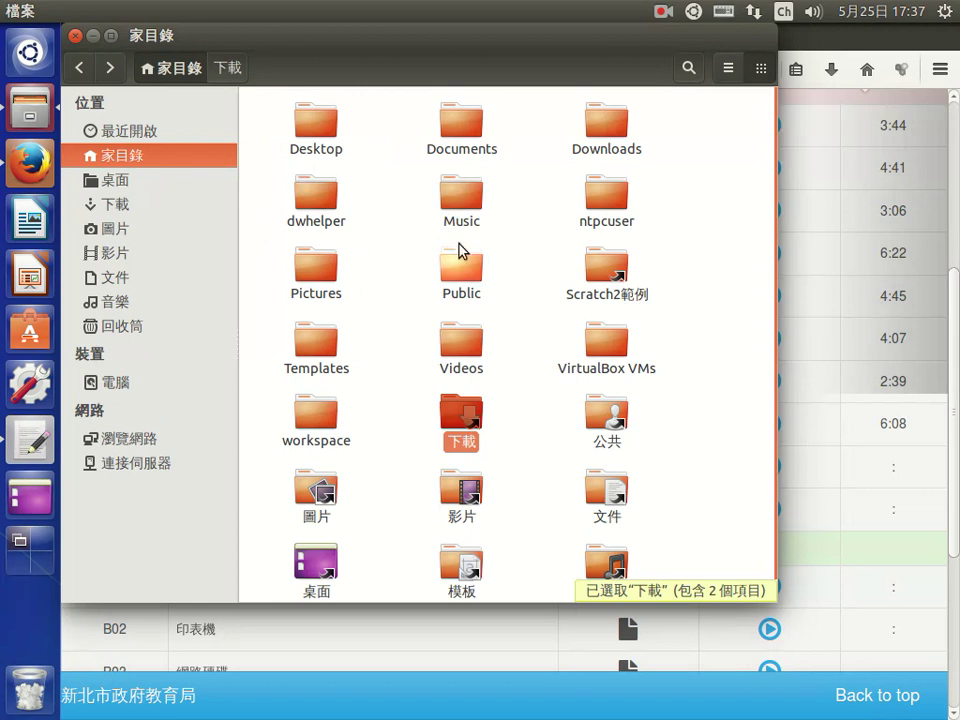
left_click(538, 297)
right_click(372, 197)
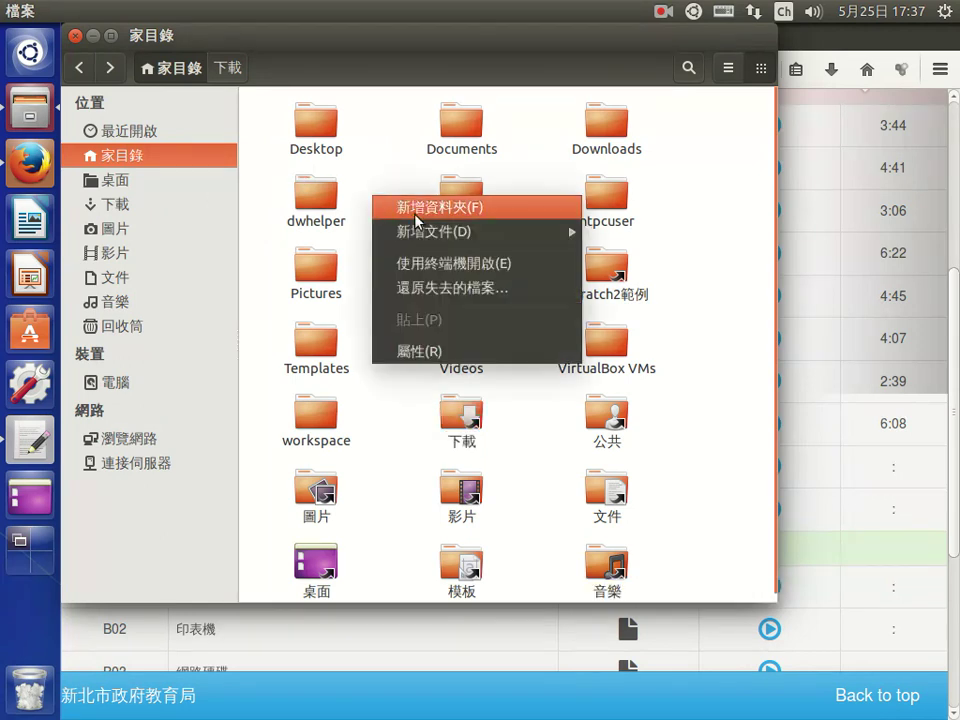
mouse_move(432, 235)
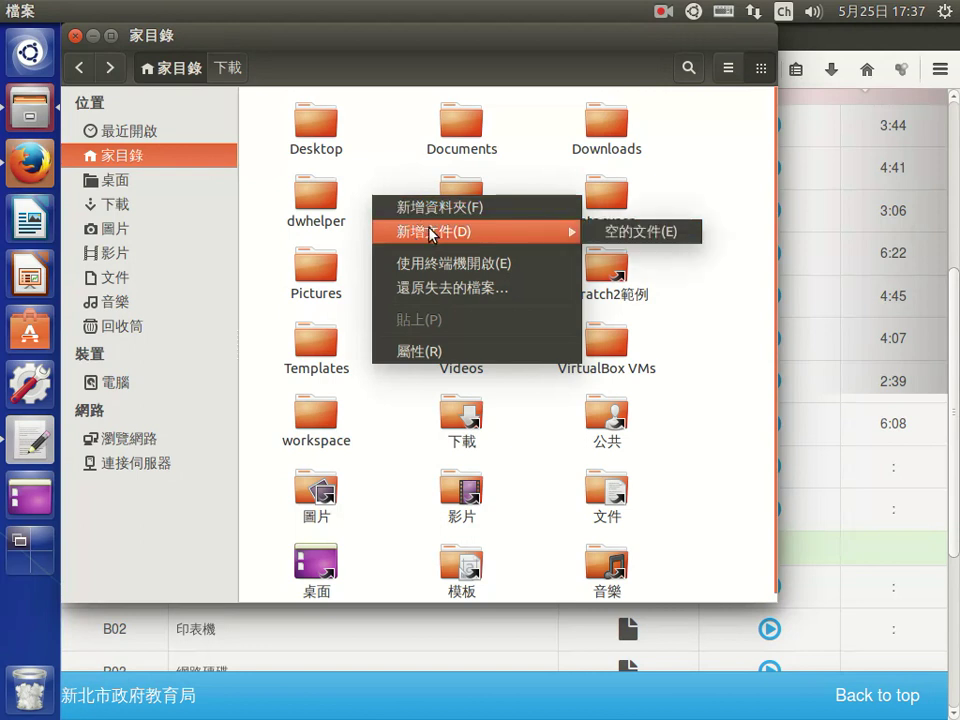
left_click(506, 158)
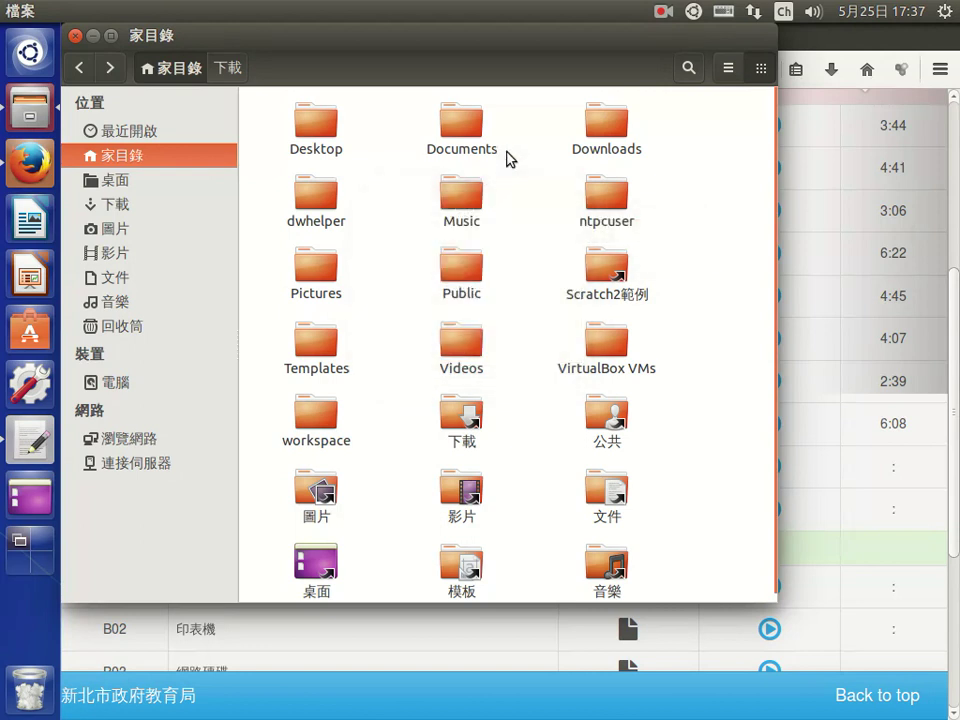
Inspect the basic information and permissions in the Desktop folder's properties, then close them and deselect the folder
left_click(316, 124)
right_click(316, 124)
left_click(390, 569)
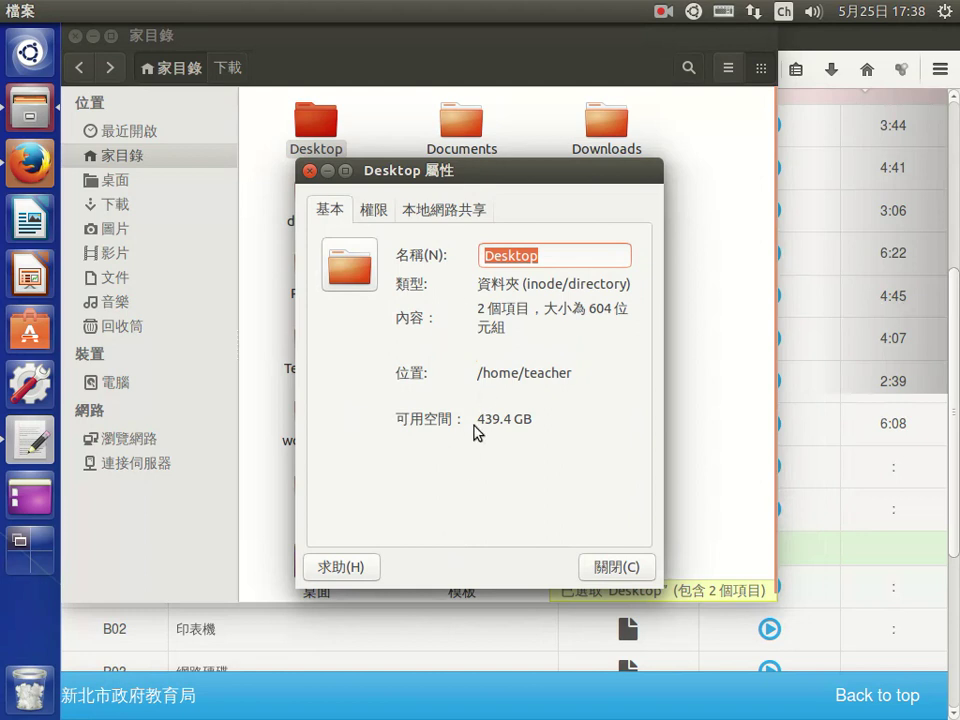
left_click(376, 212)
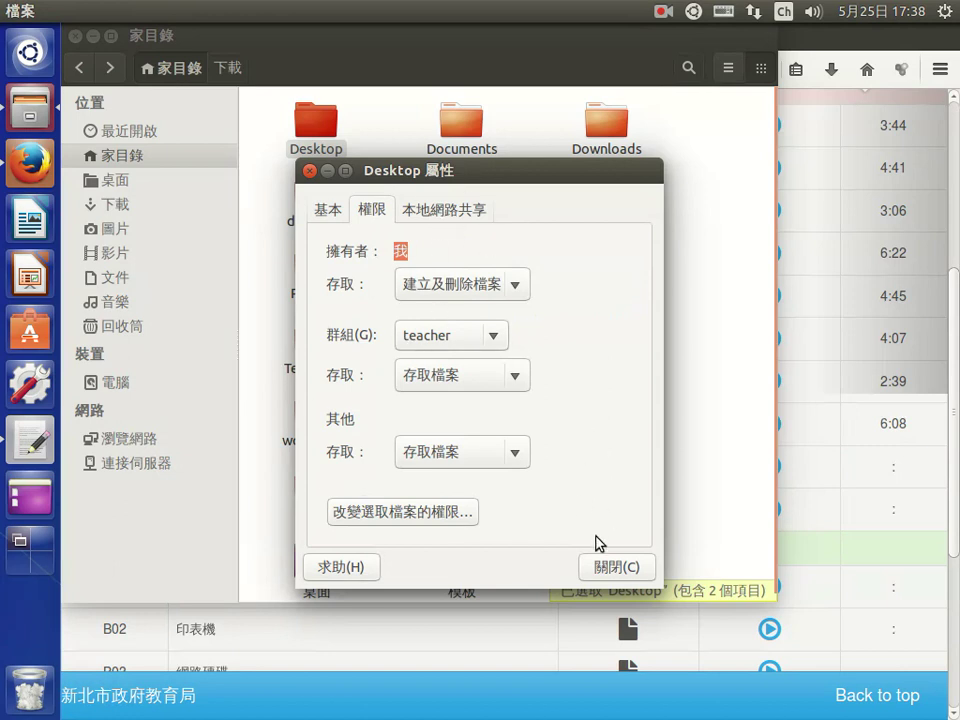
left_click(617, 567)
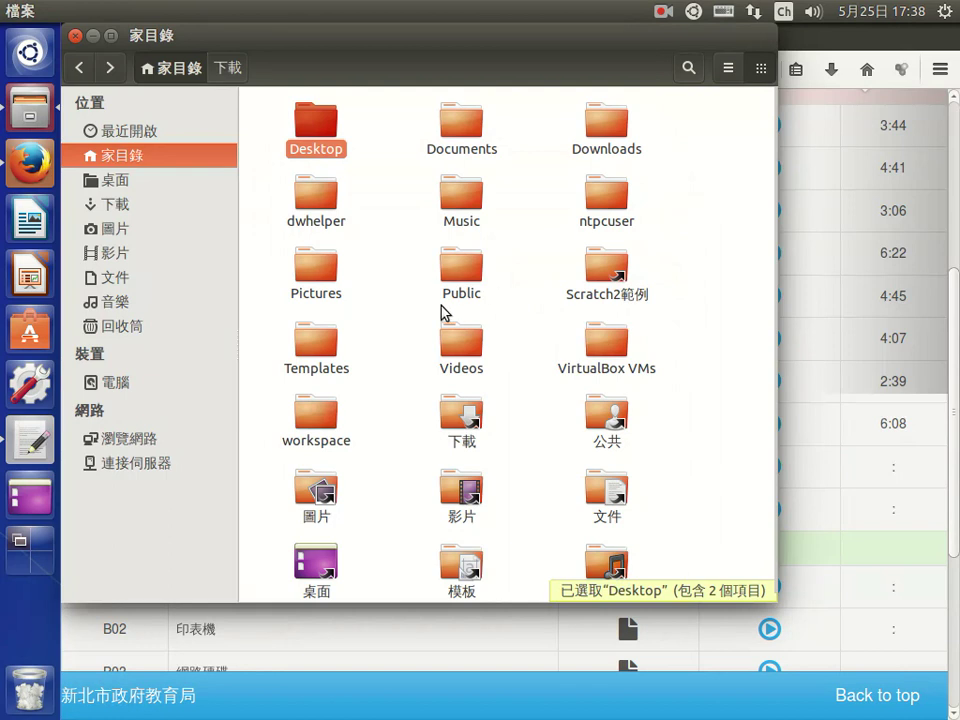
left_click(392, 264)
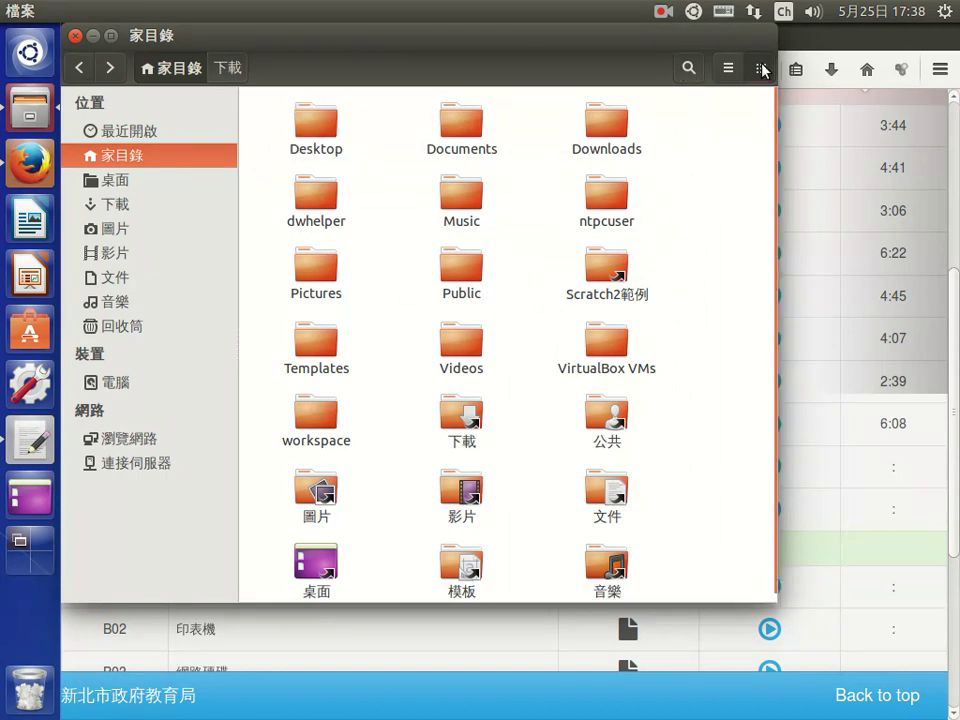
Show the home directory as a detailed list, look through it, and open the 桌布 folder inside 圖片 (Pictures)
left_click(728, 72)
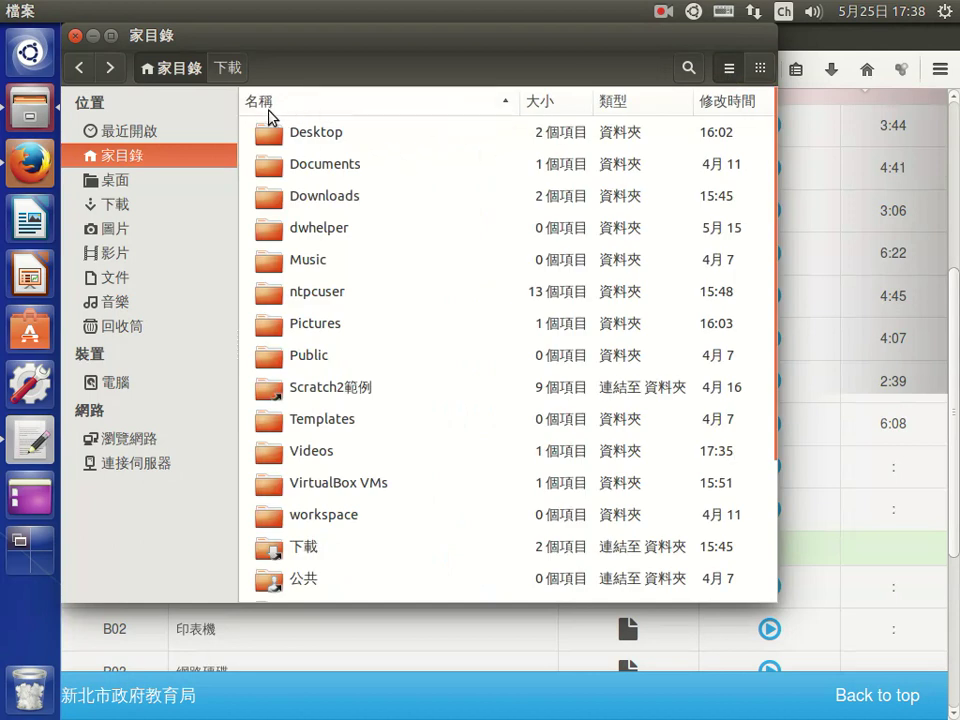
scroll(398, 311, "down", 3)
scroll(388, 347, "up", 2)
scroll(381, 349, "down", 2)
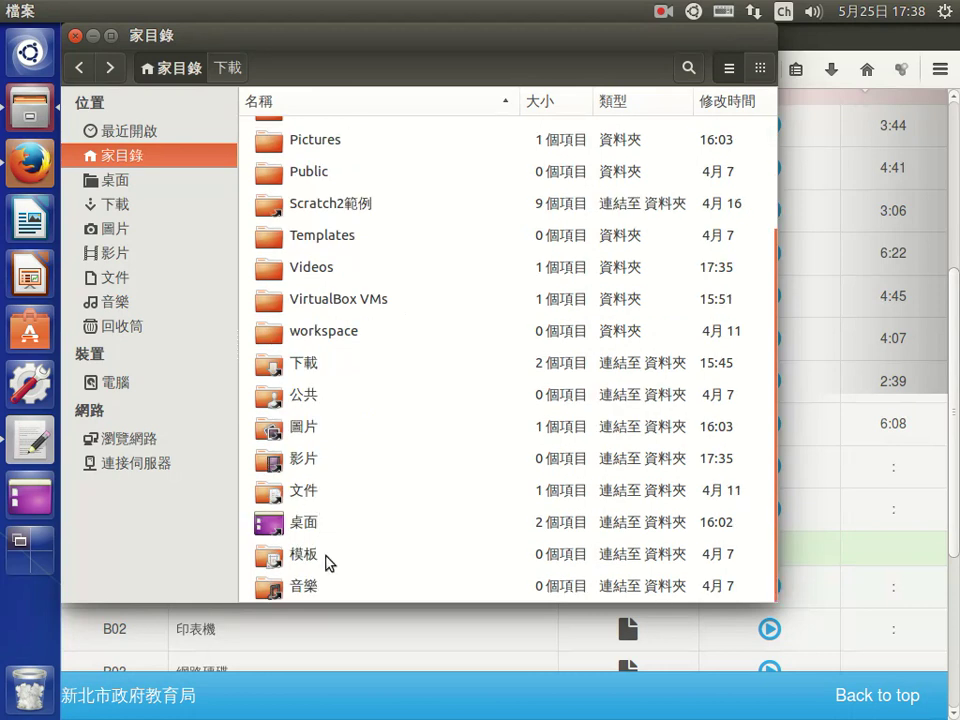
double_click(285, 426)
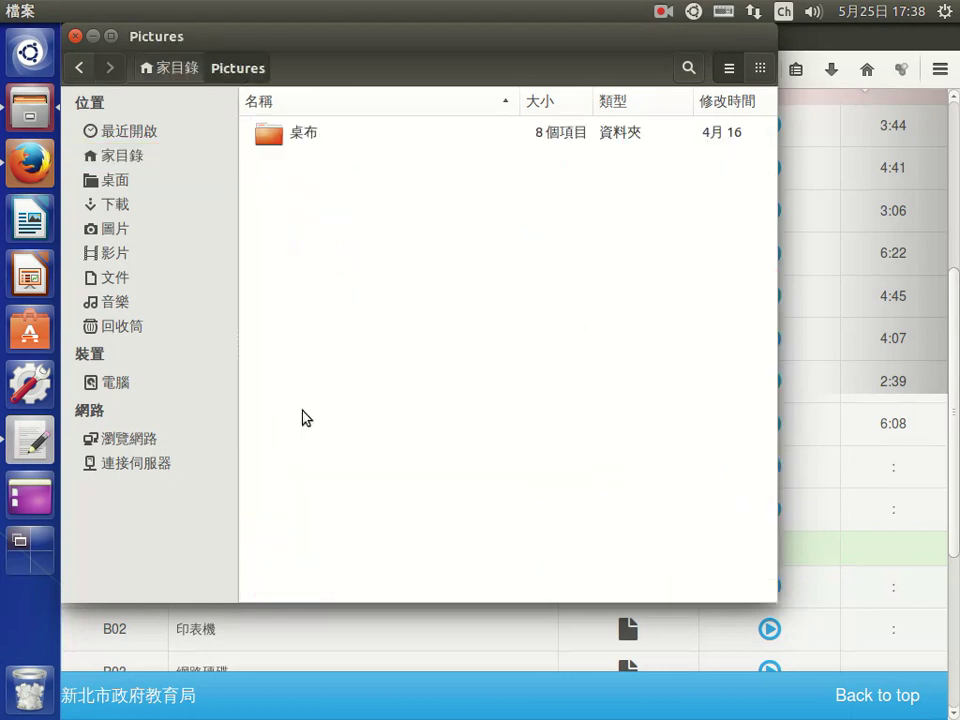
double_click(306, 133)
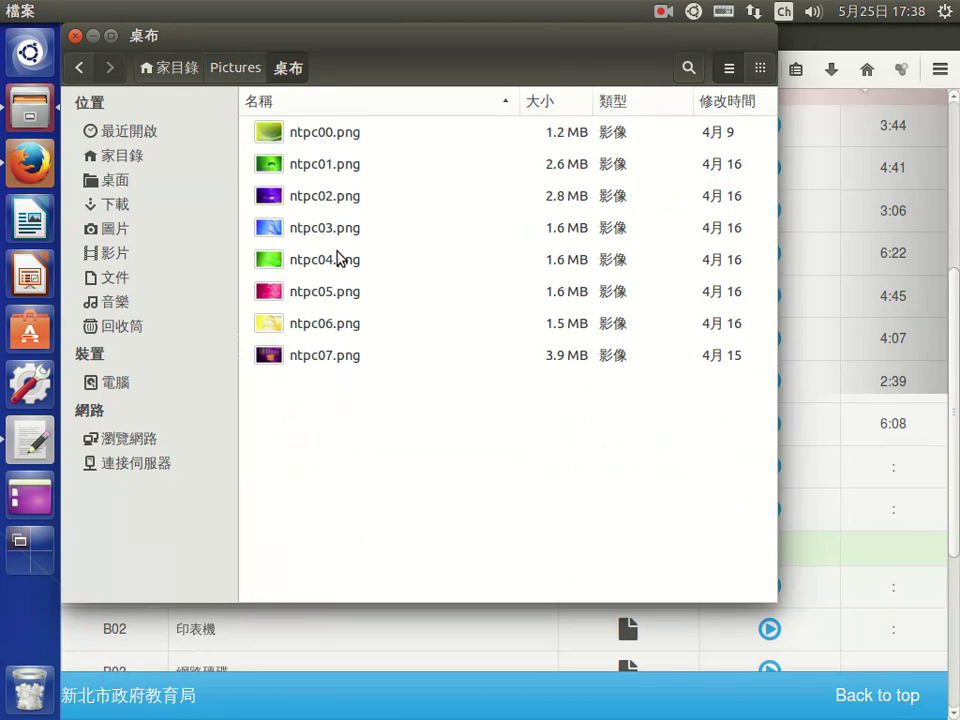
Return to the home directory and switch its display back to icon view
left_click(192, 66)
left_click(761, 72)
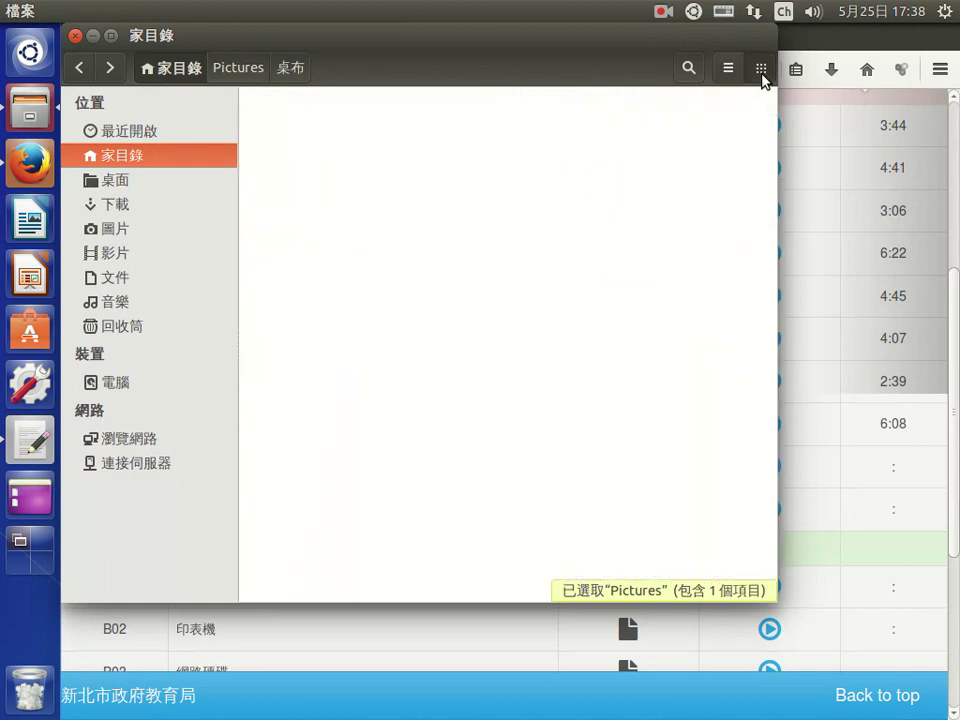
left_click(531, 349)
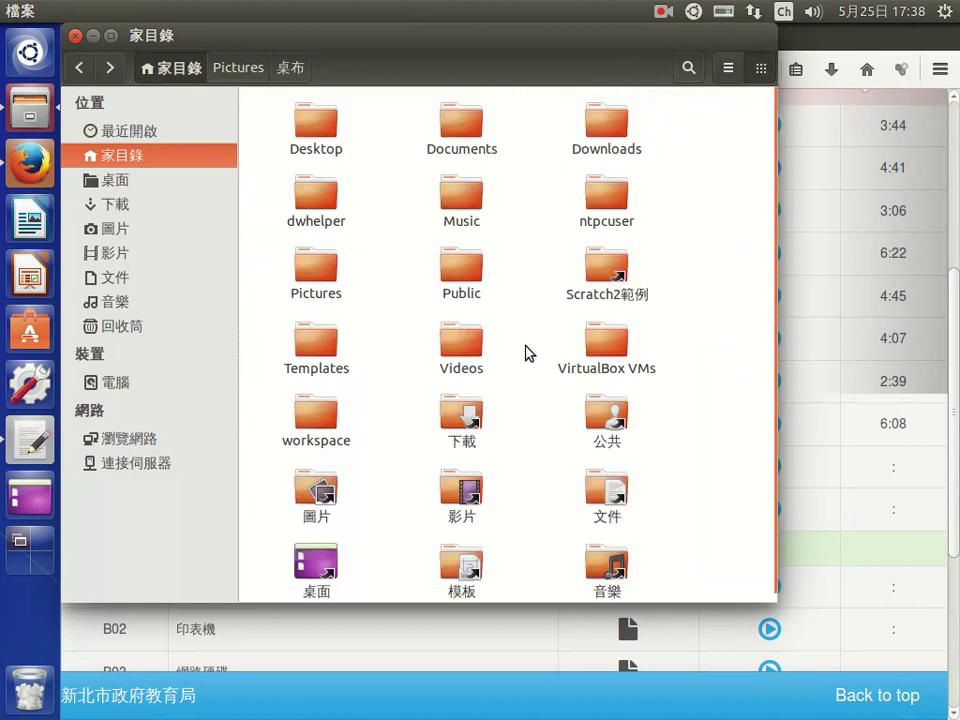
Search the home directory for "png" and look through the matching images, selecting ntpc01.png and ntpc04.png in turn
left_click(689, 70)
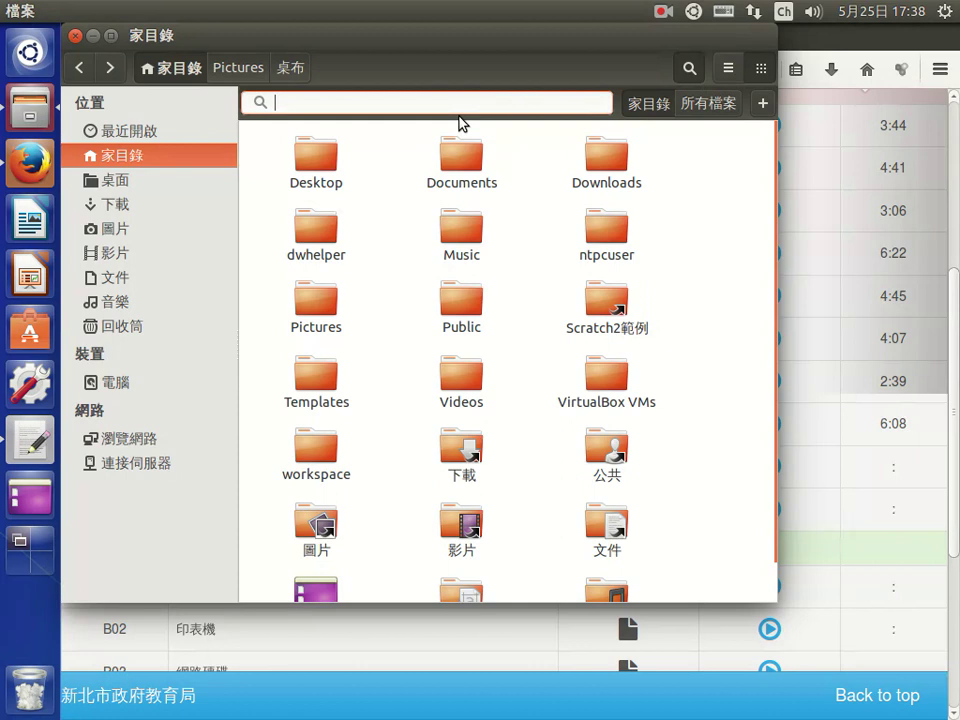
type("png")
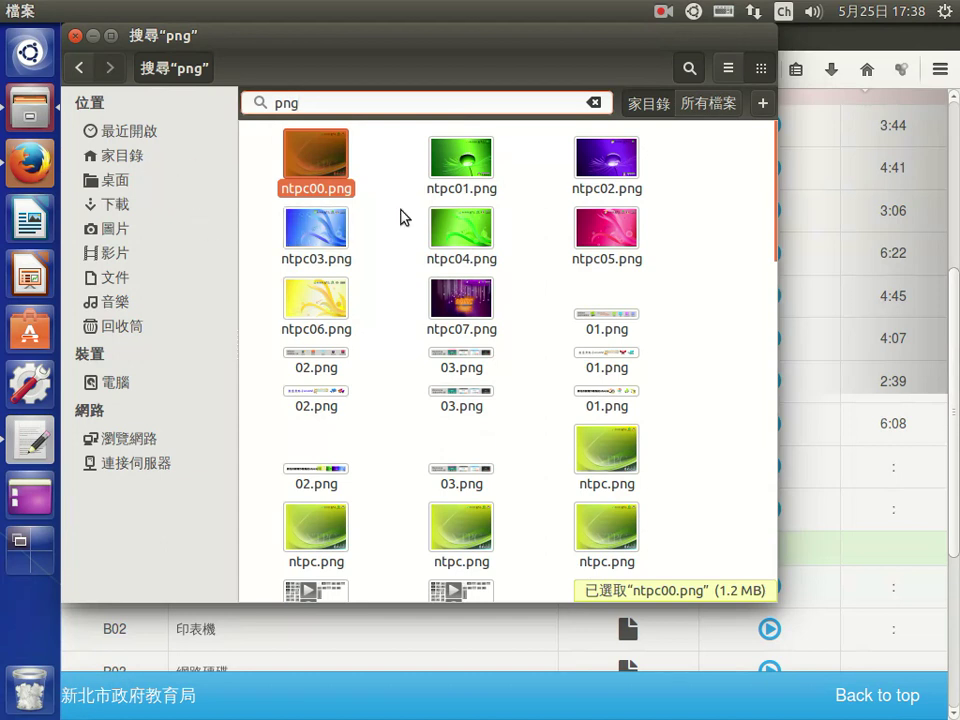
scroll(519, 268, "down", 10)
scroll(519, 280, "down", 1)
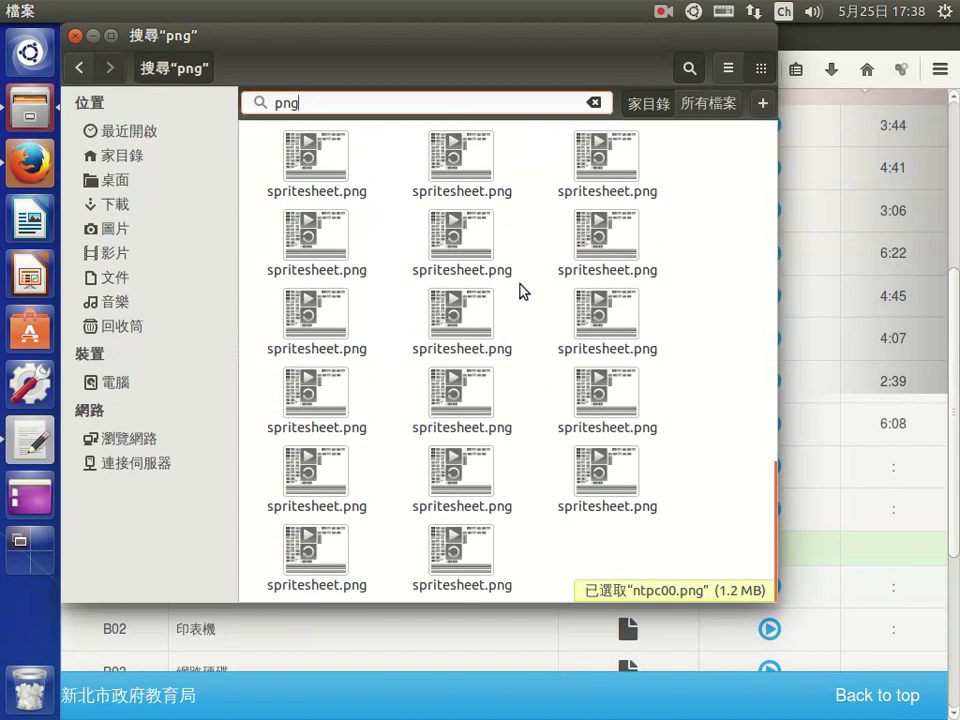
scroll(522, 310, "up", 10)
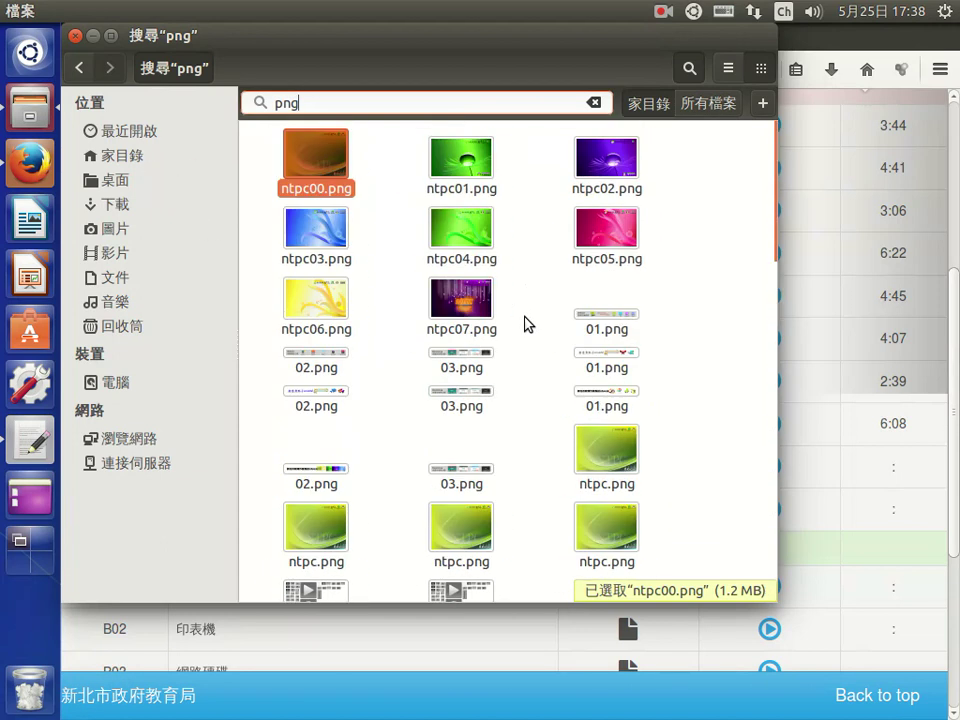
left_click(460, 156)
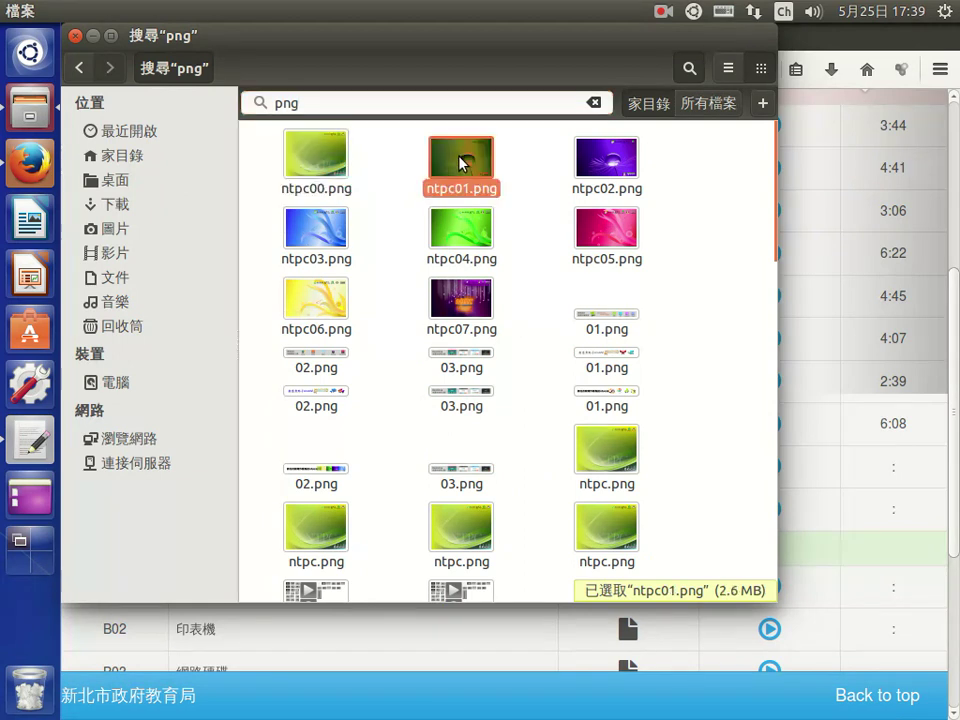
left_click(460, 237)
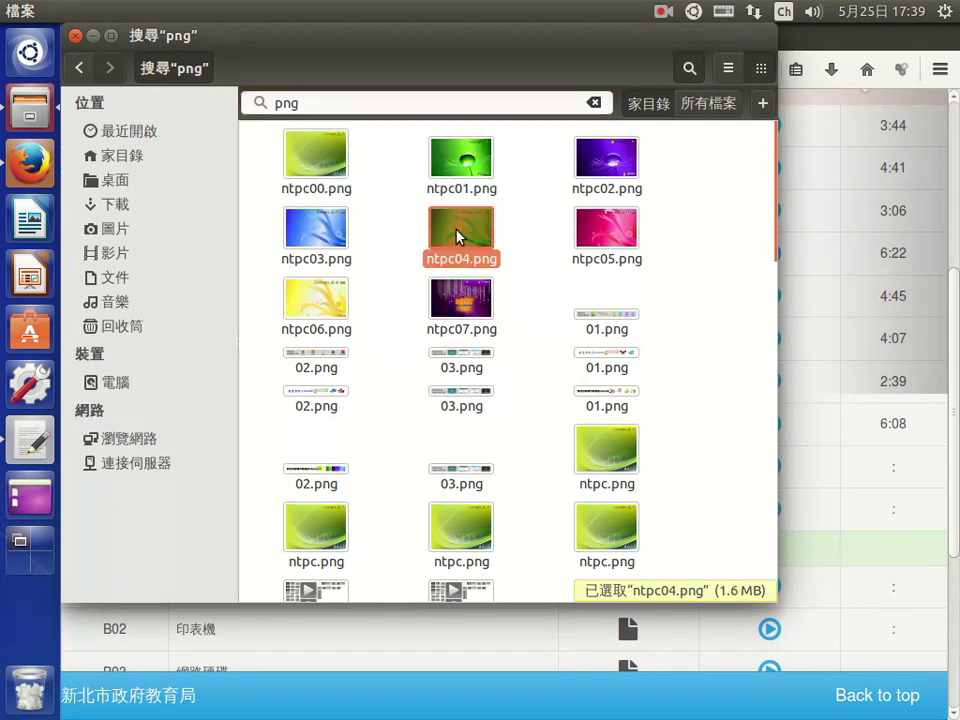
left_click(401, 208)
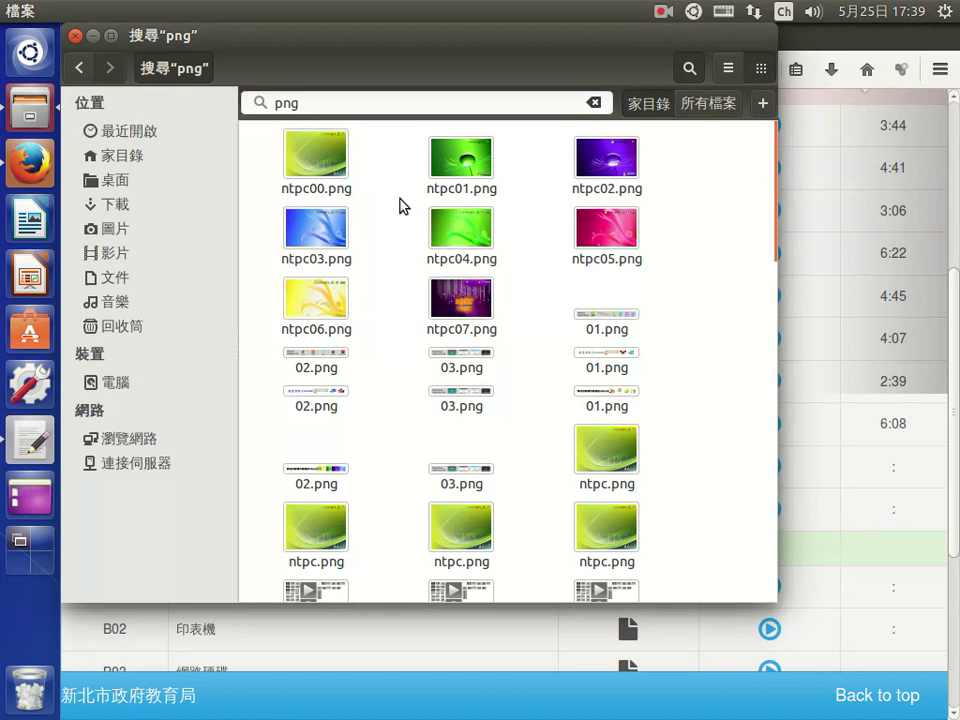
Clear the png search text and close the file manager window
left_click(331, 106)
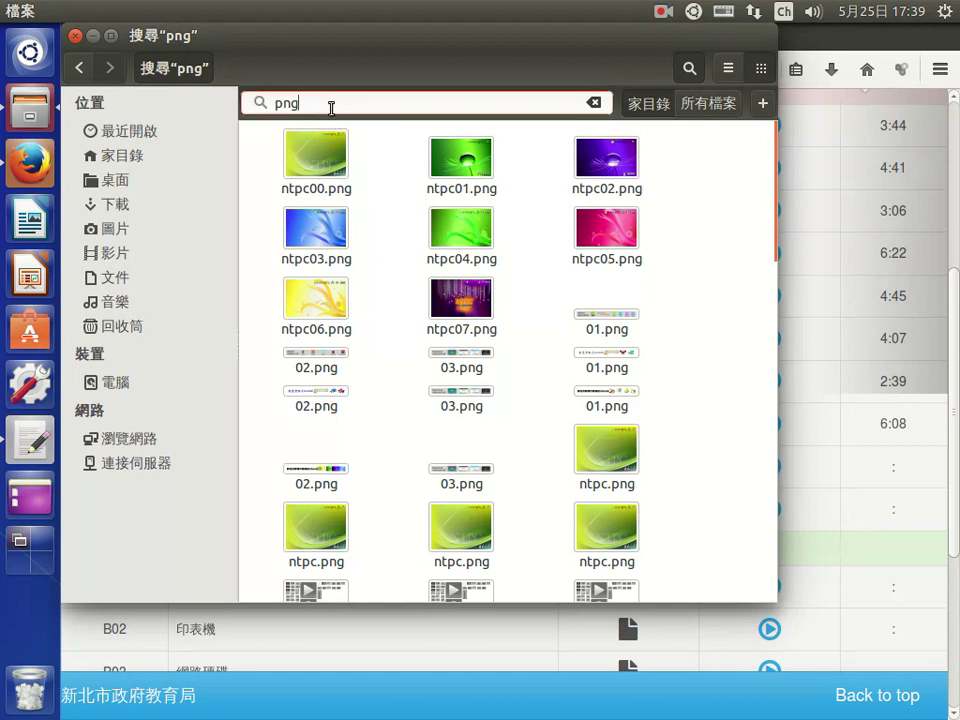
key("BackSpace")
key("BackSpace")
key("BackSpace")
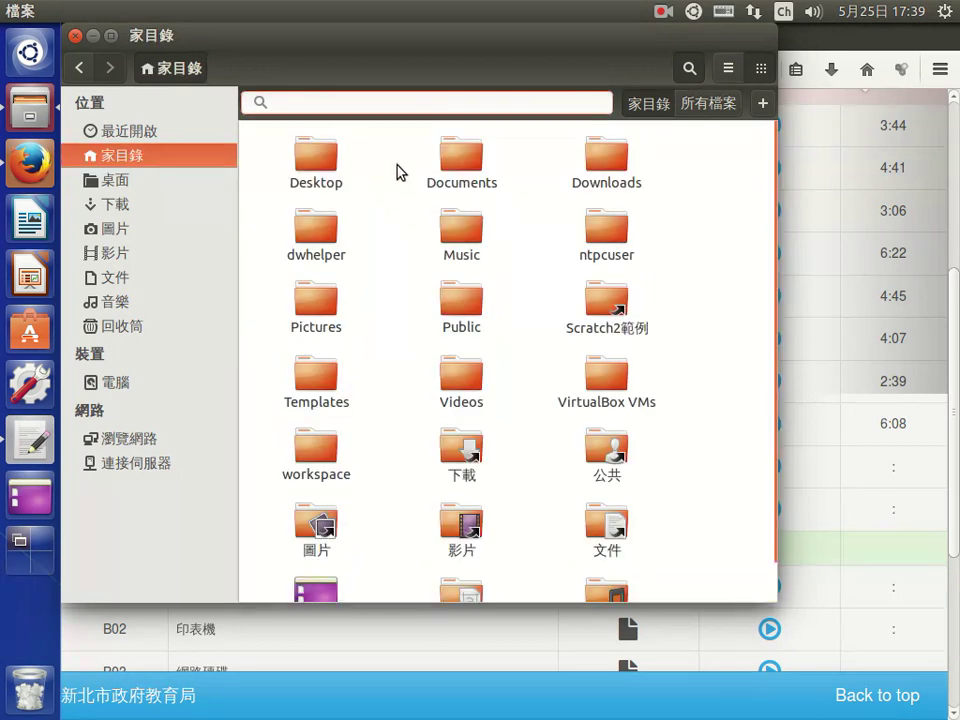
left_click(76, 36)
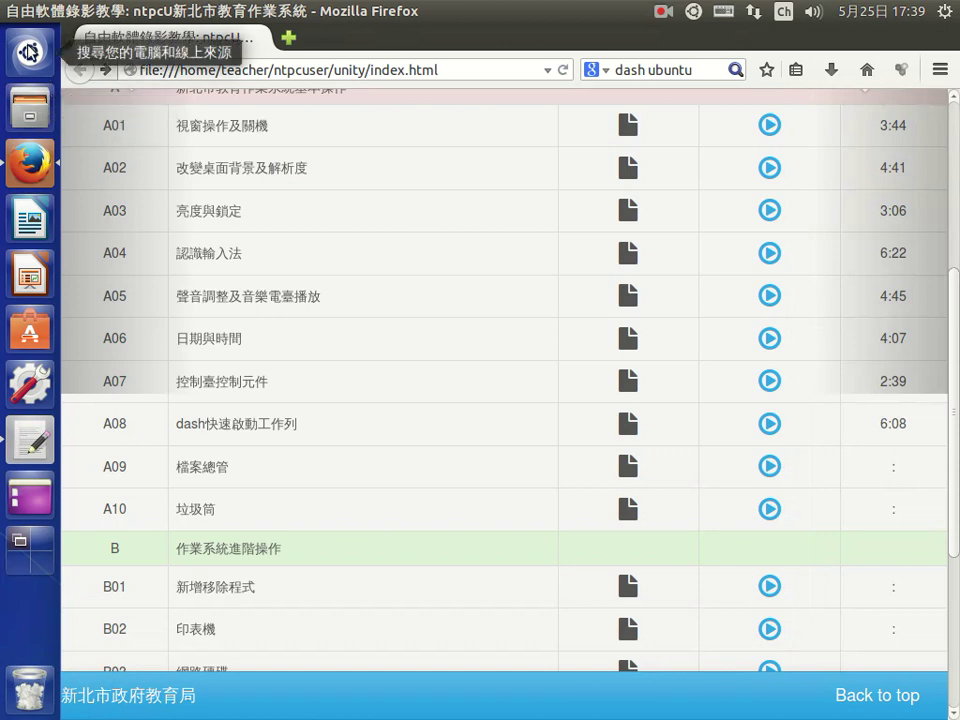
Search the Dash for "nau", launch the 檔案 file manager from the results, and close its window
left_click(30, 52)
type("nau")
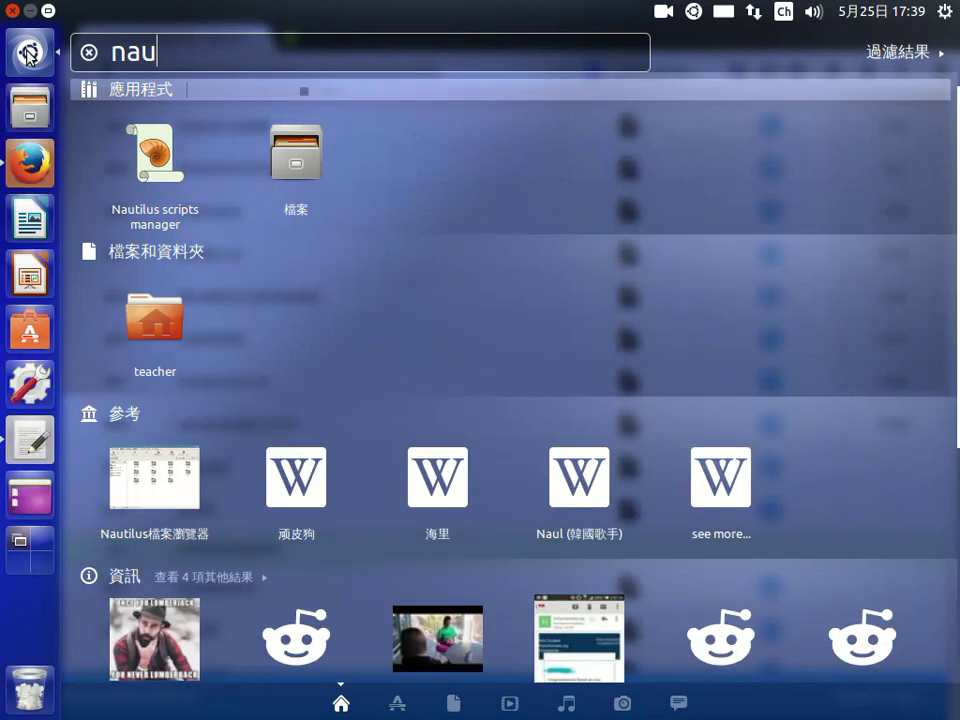
left_click(295, 155)
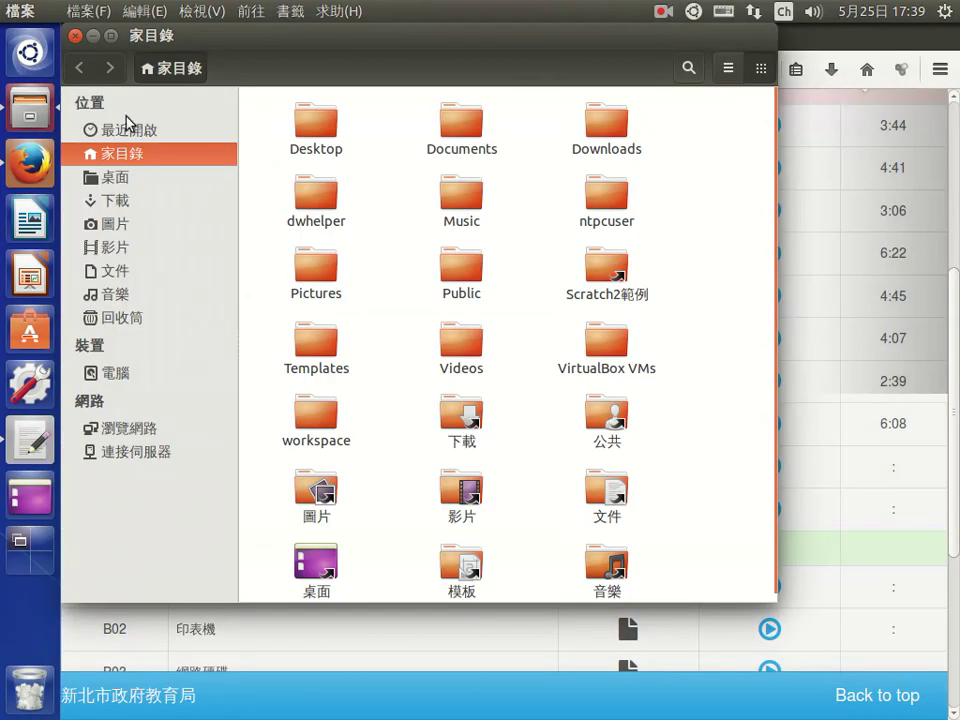
left_click(74, 36)
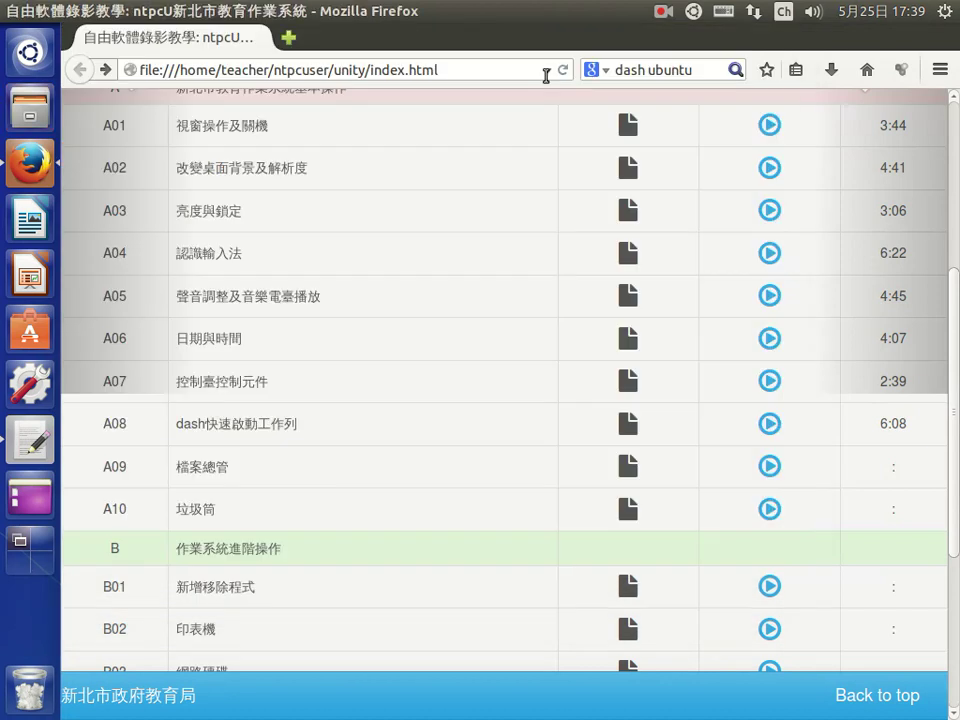
Look through the classic applications menu, including 雜項 and 附屬應用, for the 檔案 entry and dismiss it without launching anything
left_click(694, 12)
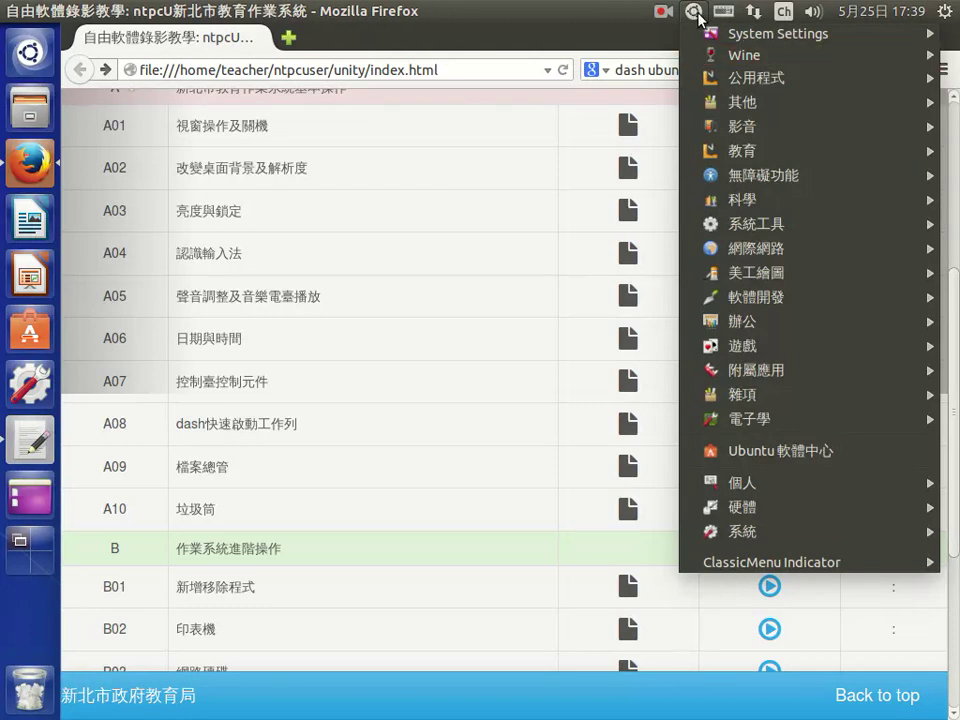
mouse_move(814, 378)
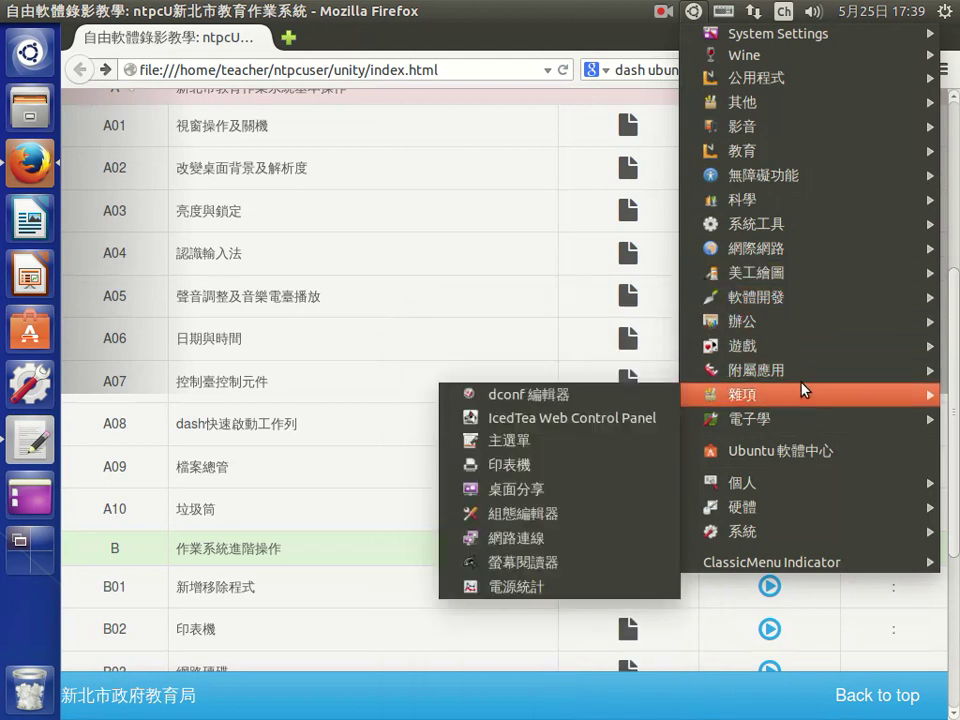
mouse_move(766, 230)
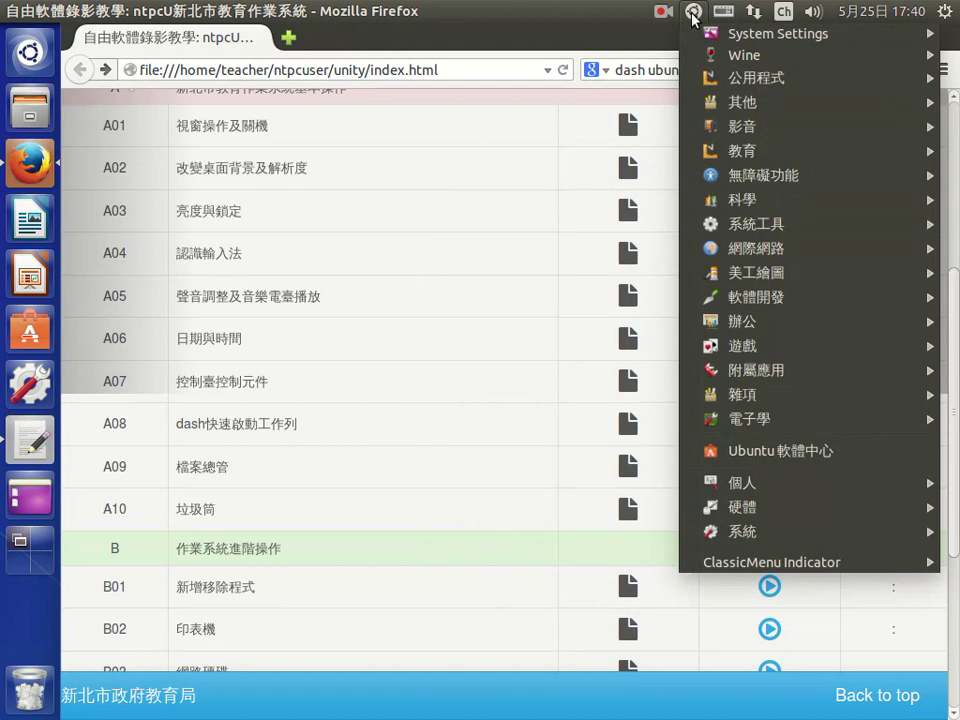
left_click(661, 11)
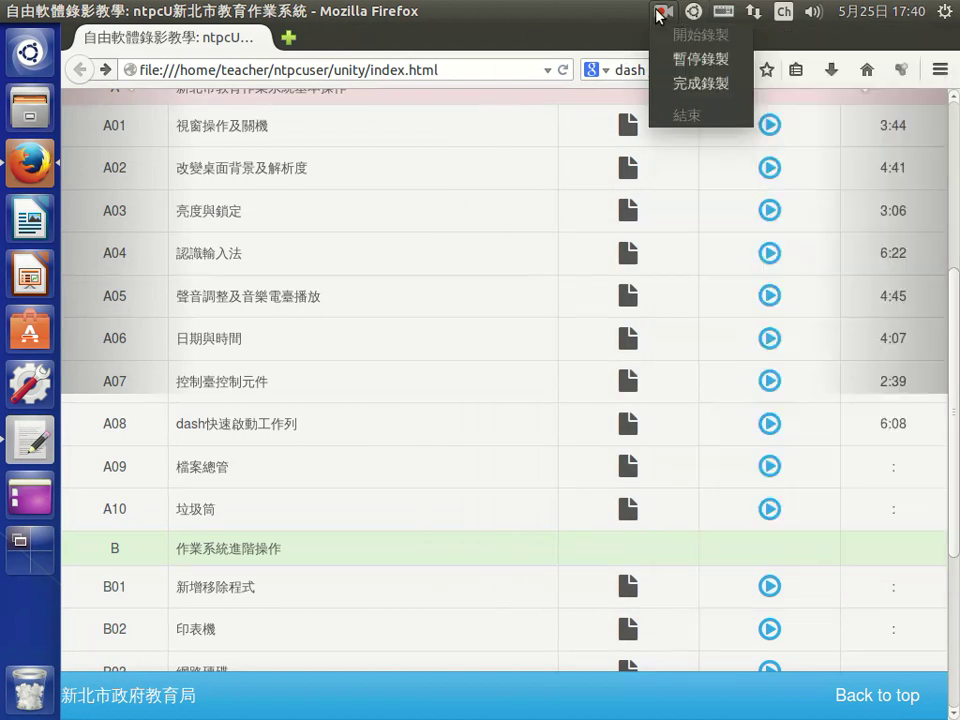
left_click(698, 58)
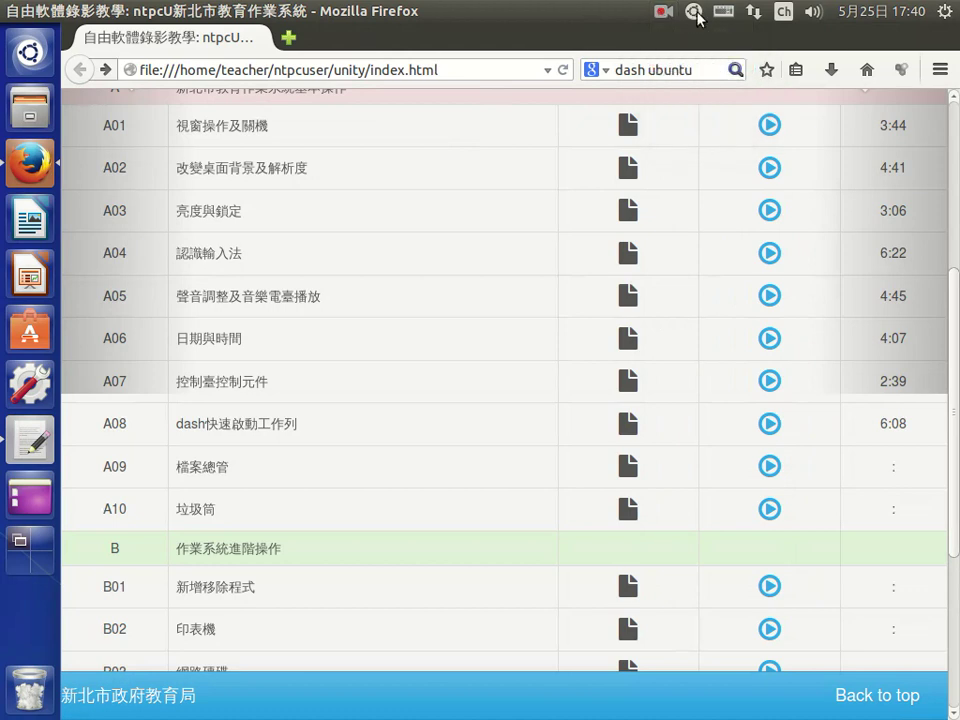
left_click(693, 11)
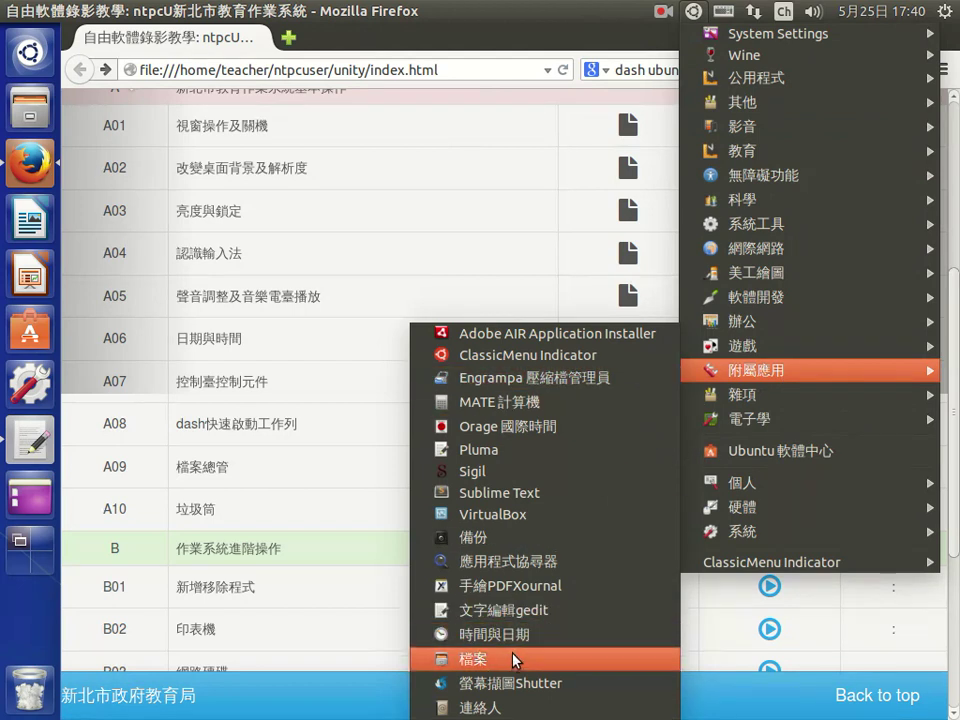
left_click(337, 231)
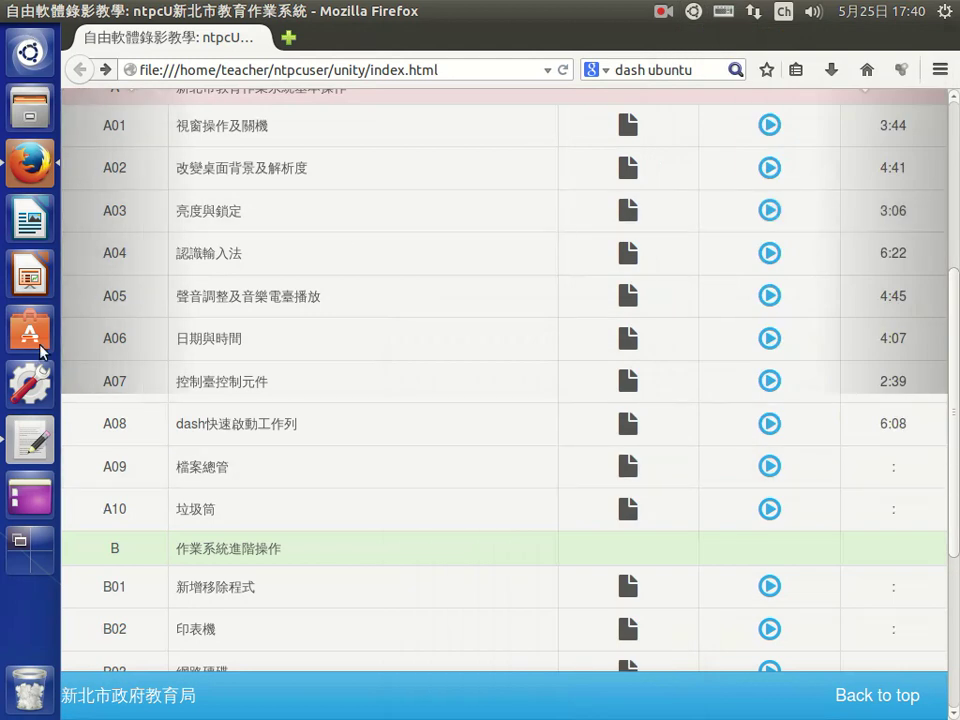
Open the file manager from the launcher, and search the Dash for "nau", shortening the search text to "na"
left_click(26, 110)
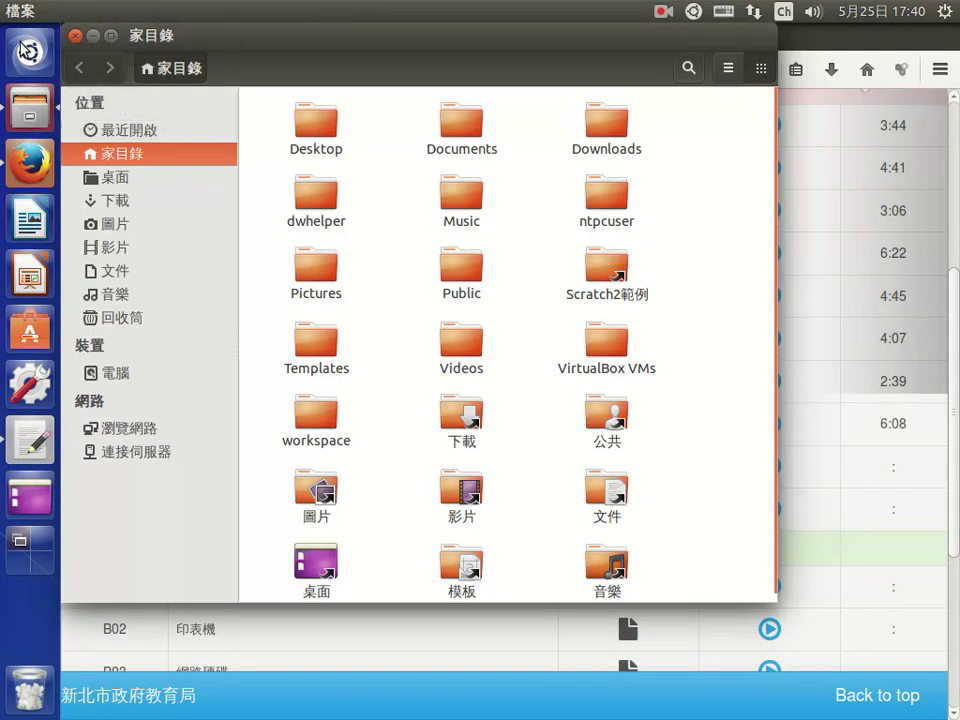
left_click(24, 50)
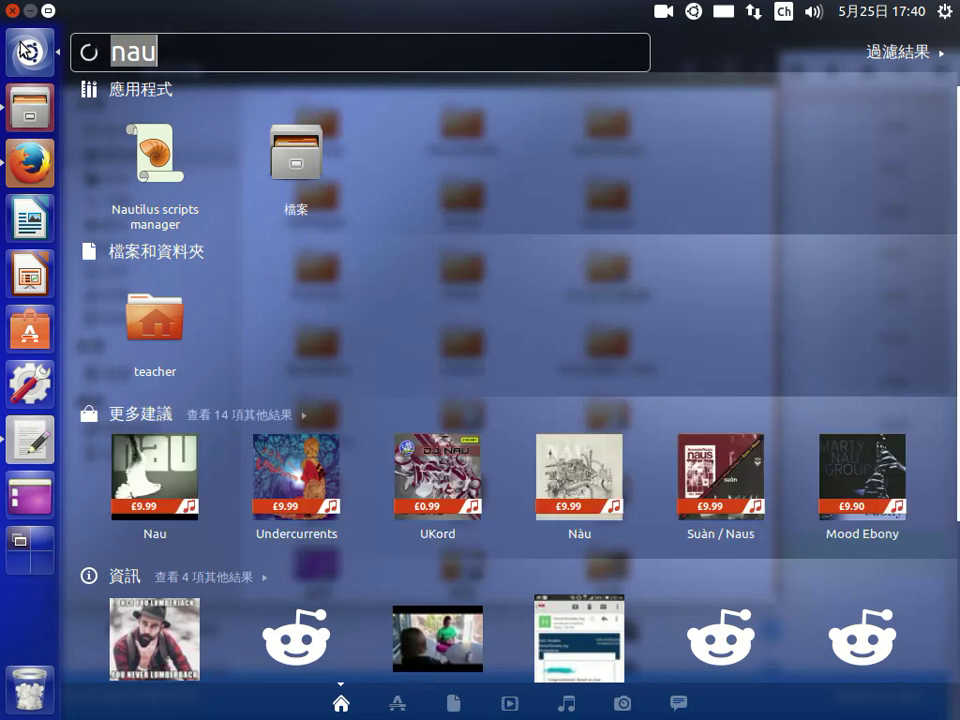
type("an")
key("BackSpace")
key("BackSpace")
type("na")
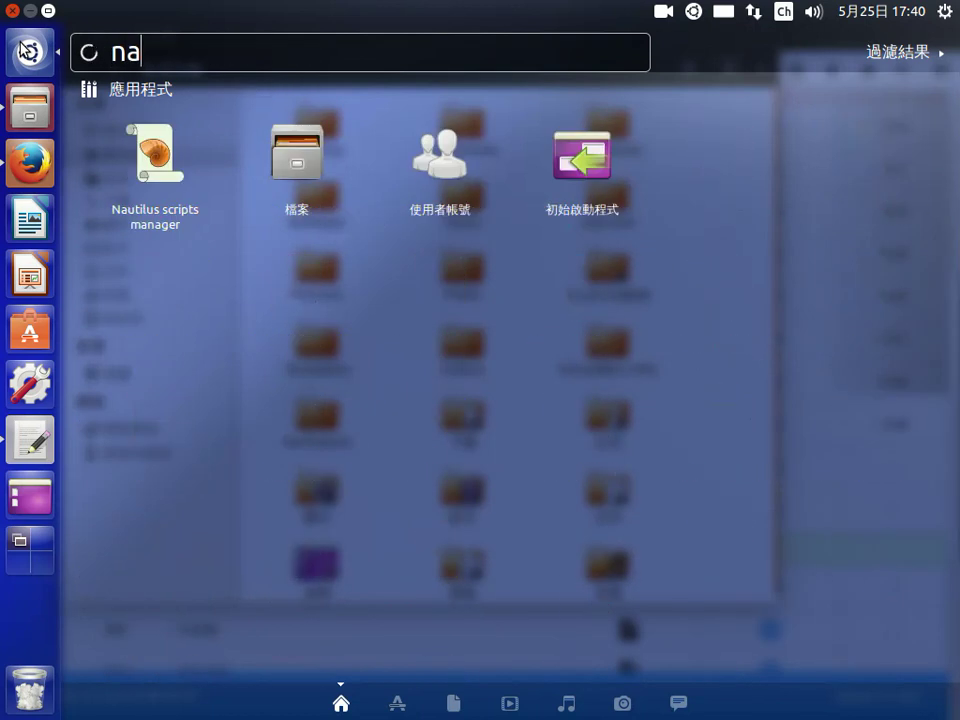
type("u")
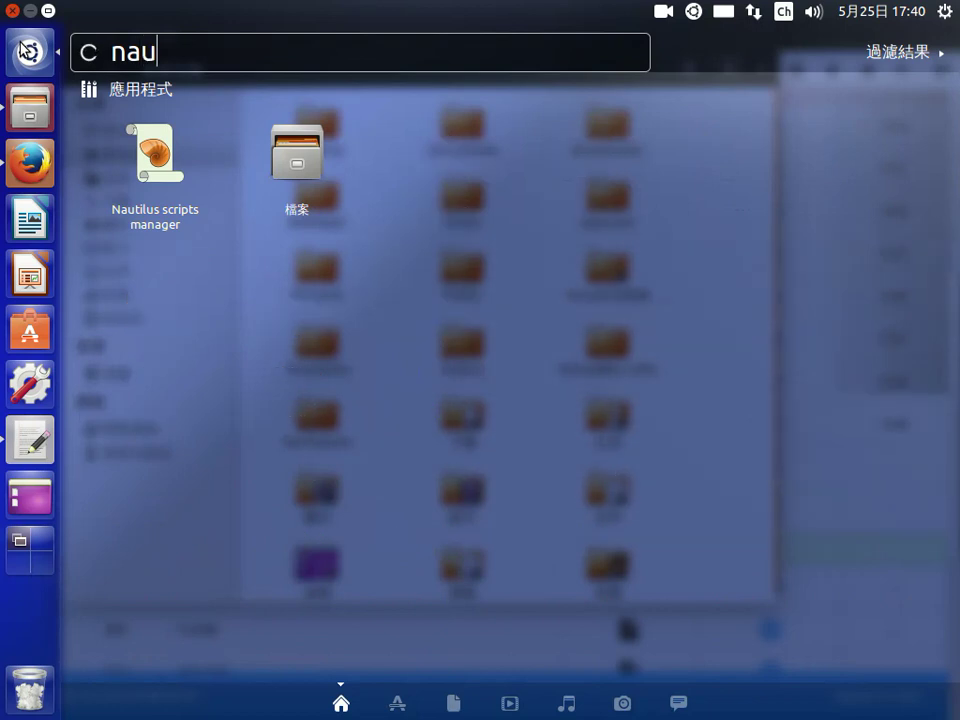
key("BackSpace")
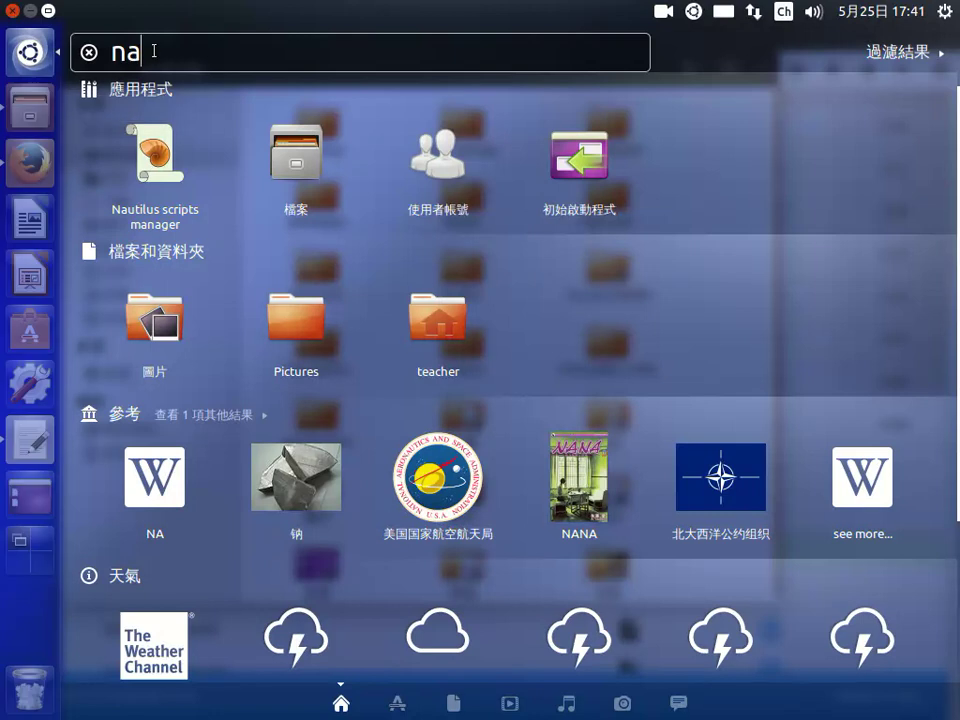
Review the 檔案 entry under 附屬應用 in the classic menu and the Dash search results, and return to the home directory window
left_click(692, 14)
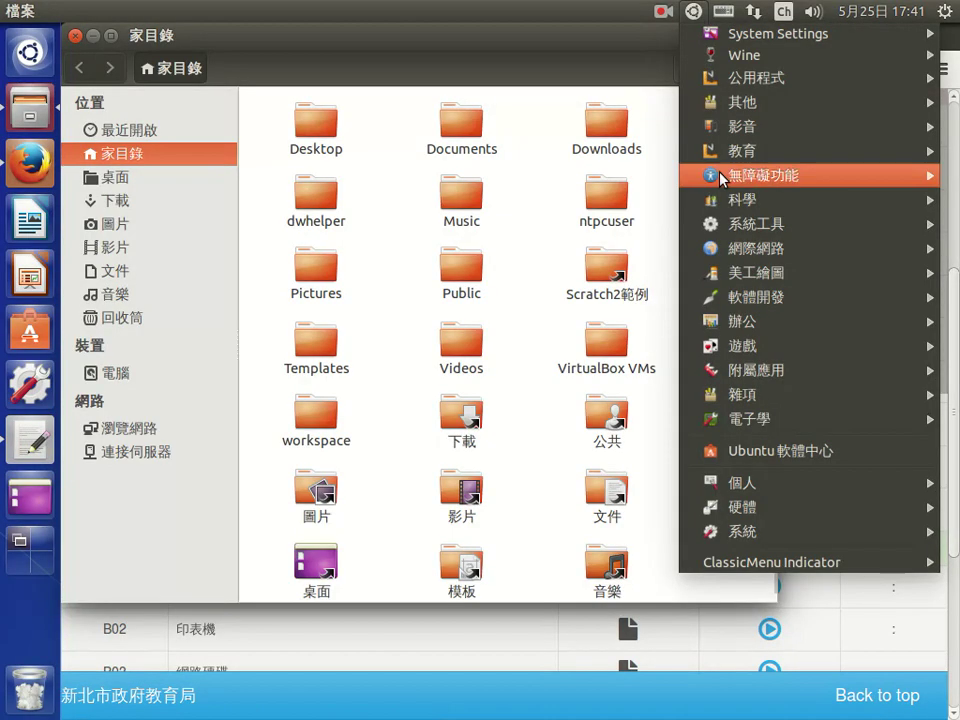
mouse_move(738, 376)
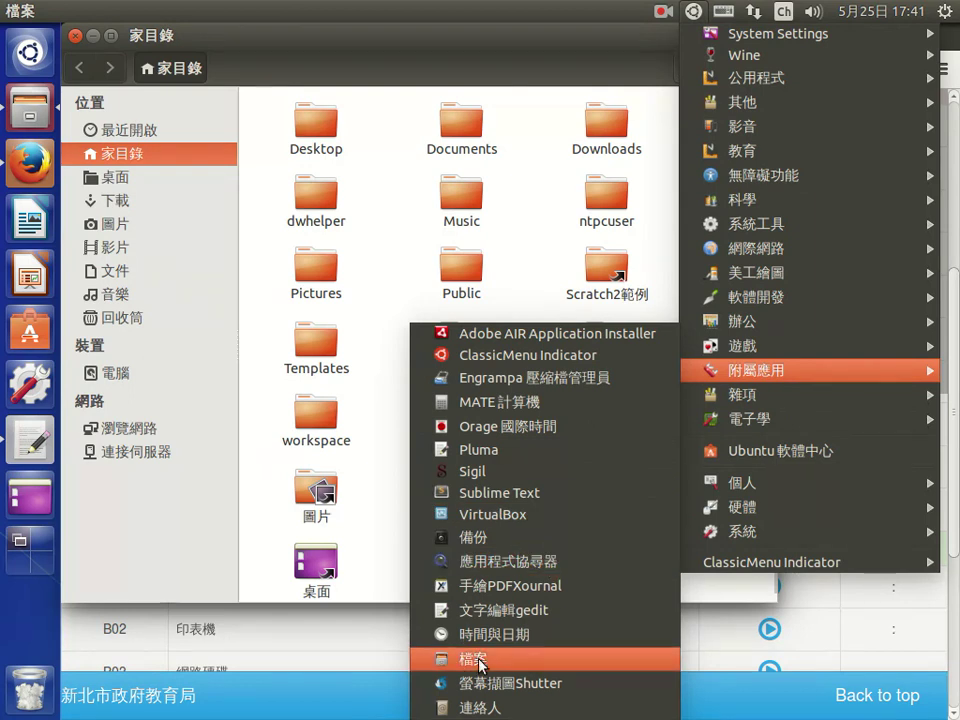
left_click(28, 58)
left_click(28, 62)
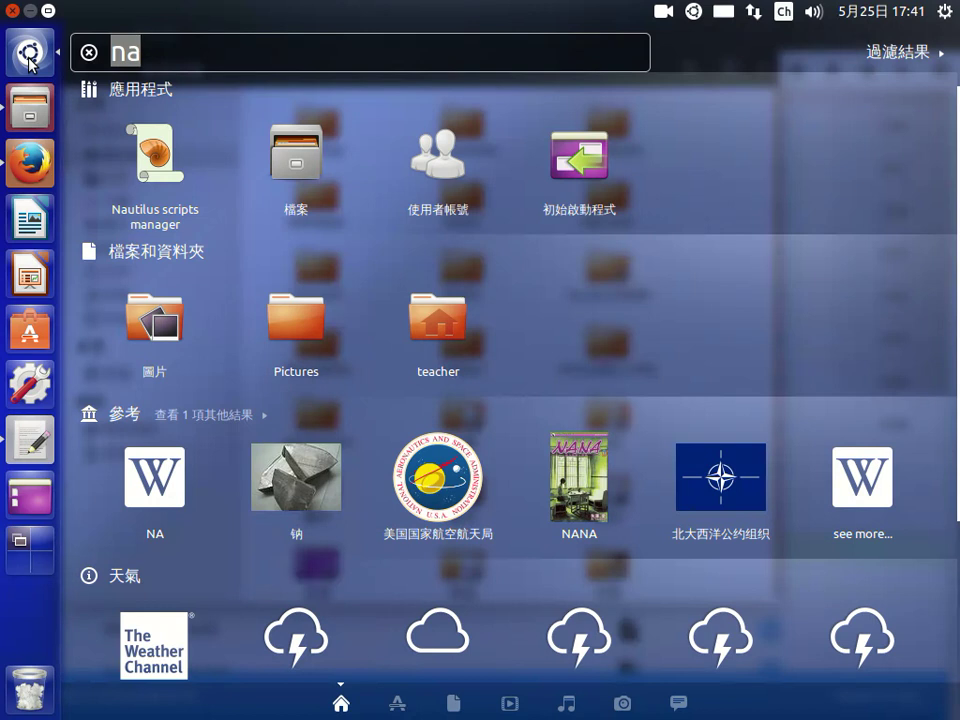
left_click(30, 58)
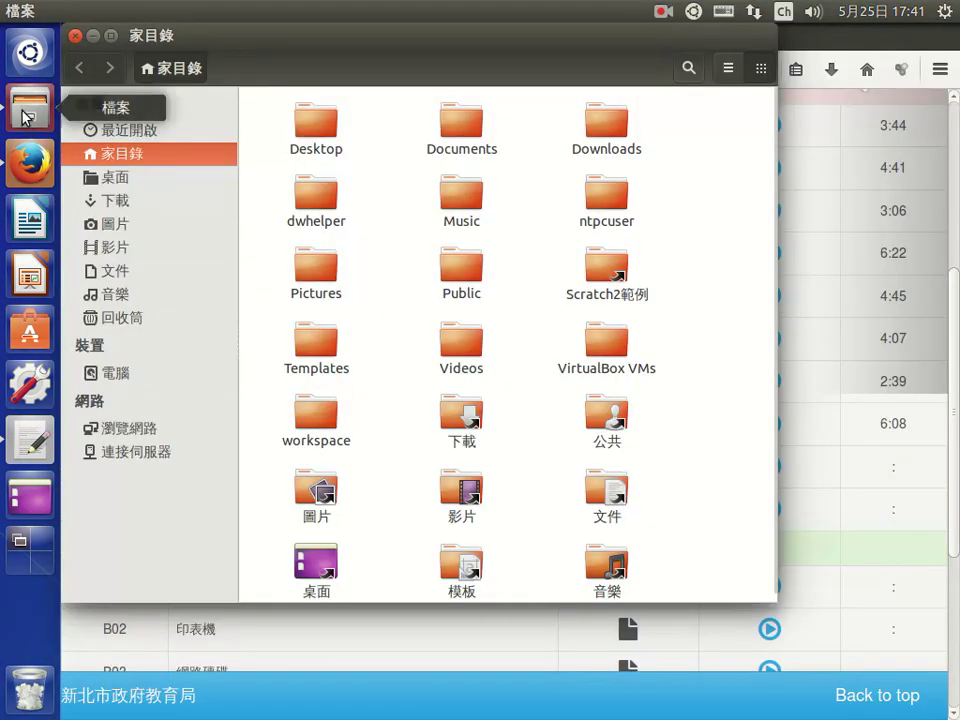